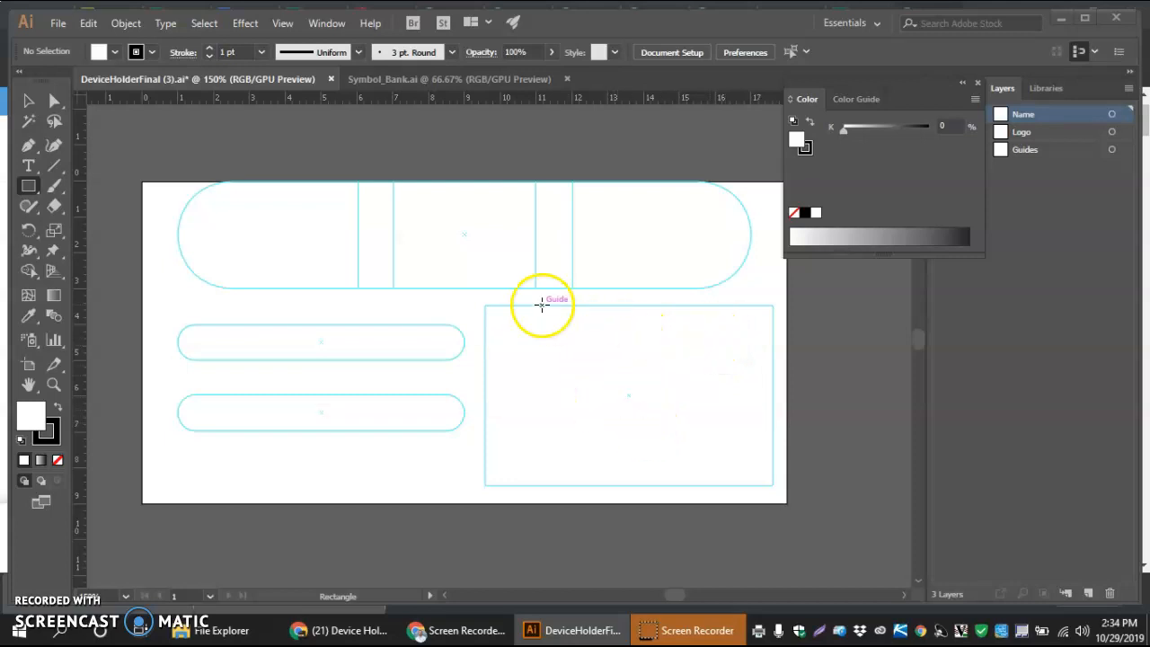
left_click(404, 79)
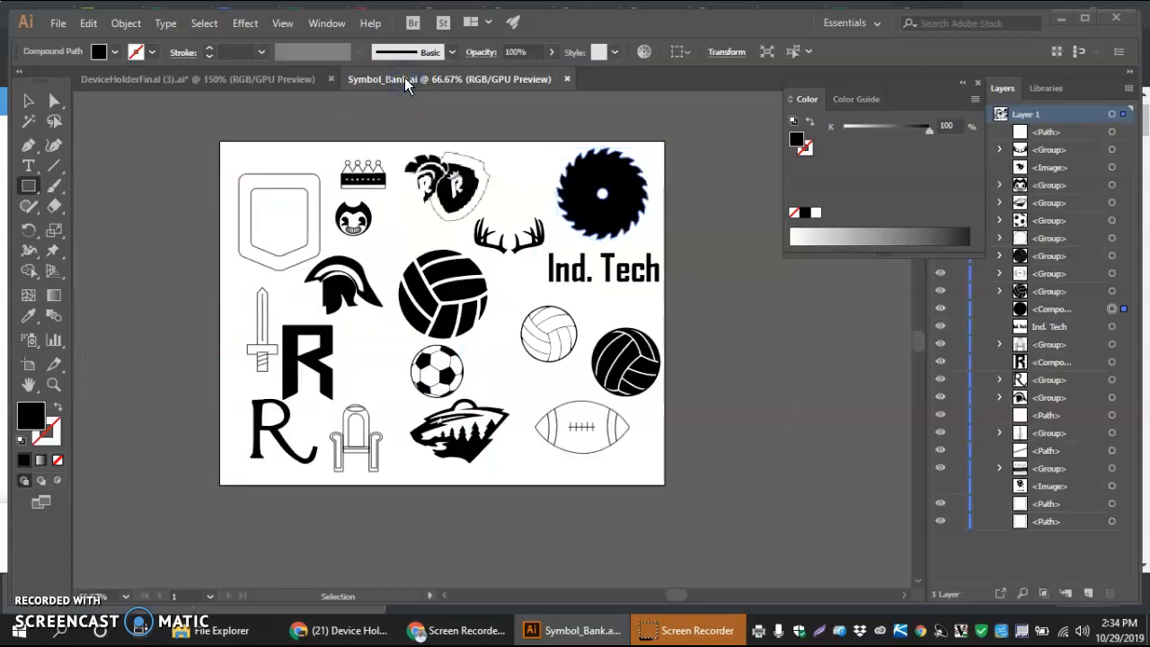
left_click(163, 83)
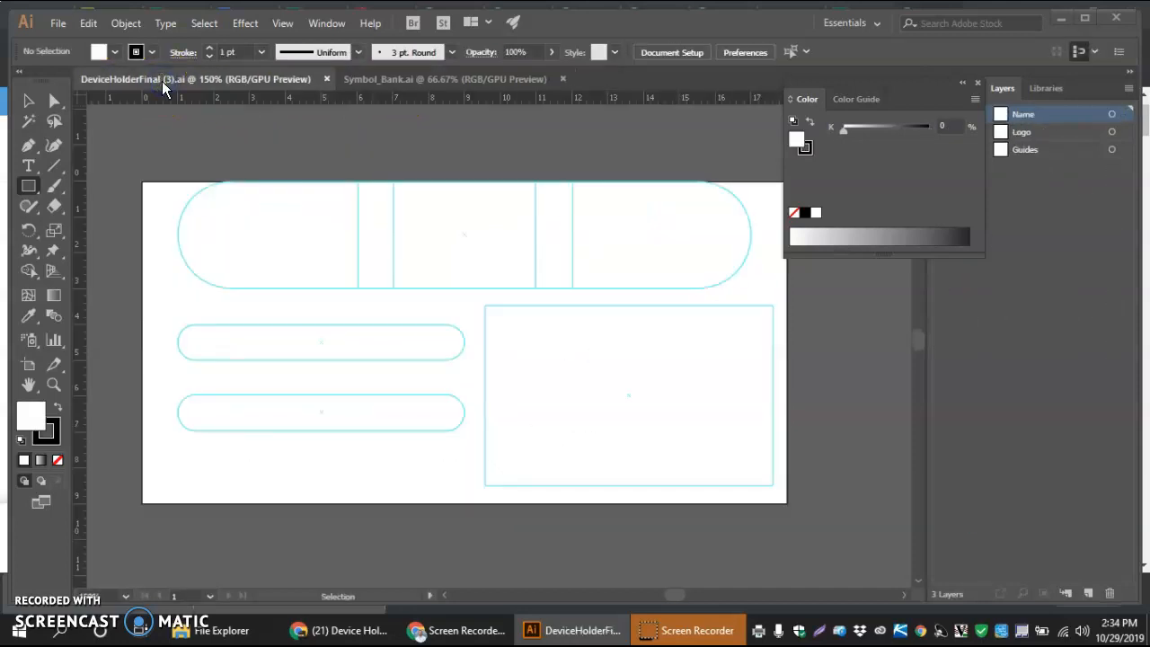
left_click(400, 83)
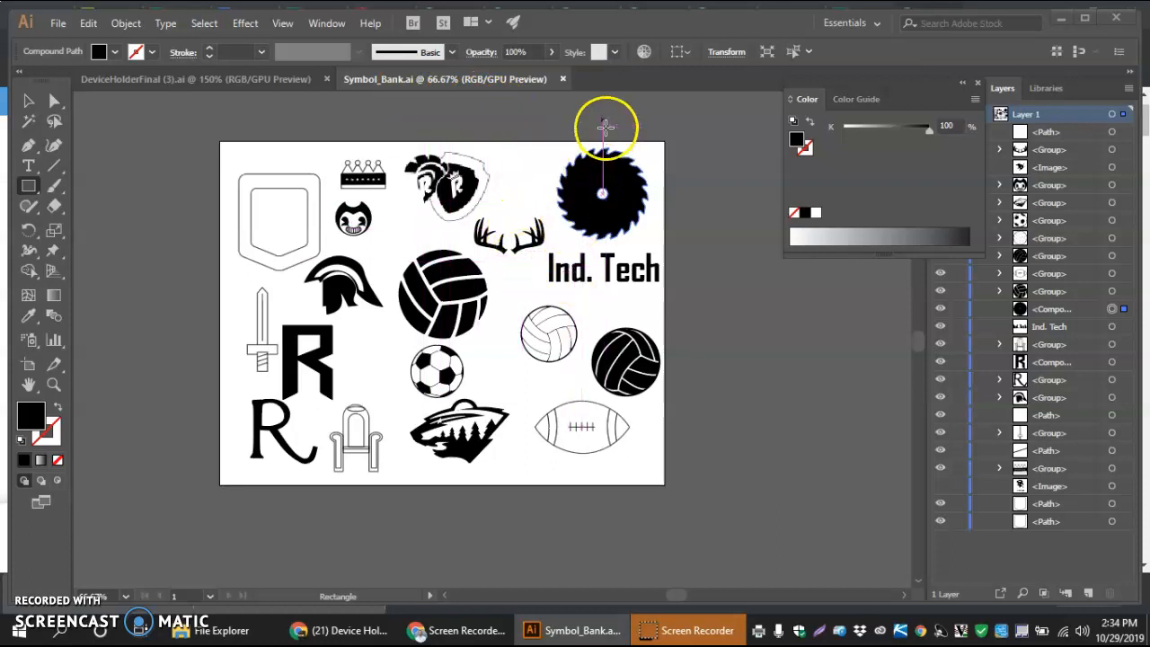
left_click(244, 80)
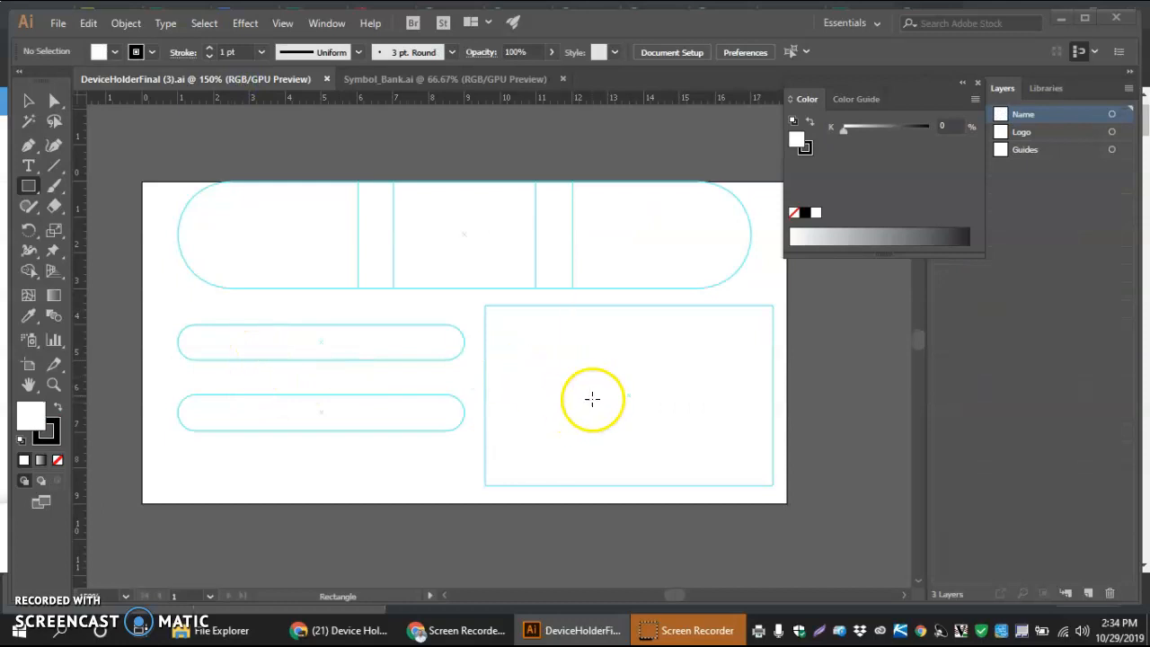
Copy the saw blade from Symbol_Bank.ai into DeviceHolderFinal (3).ai and place it over the large rectangular guide.
left_click(393, 81)
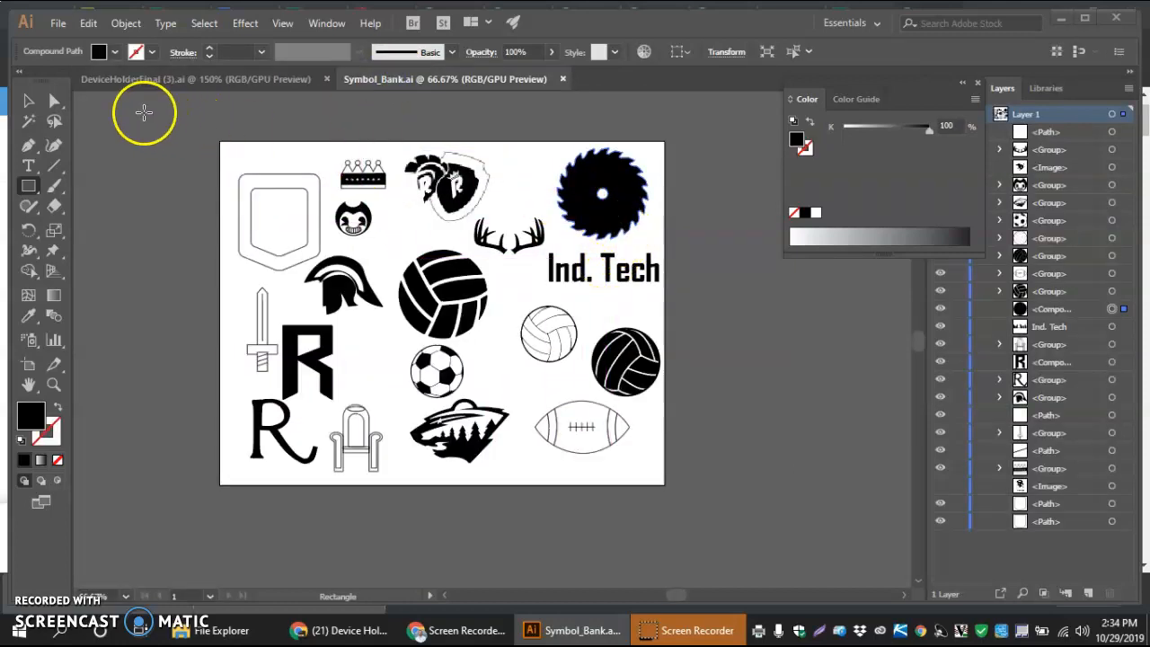
left_click(27, 100)
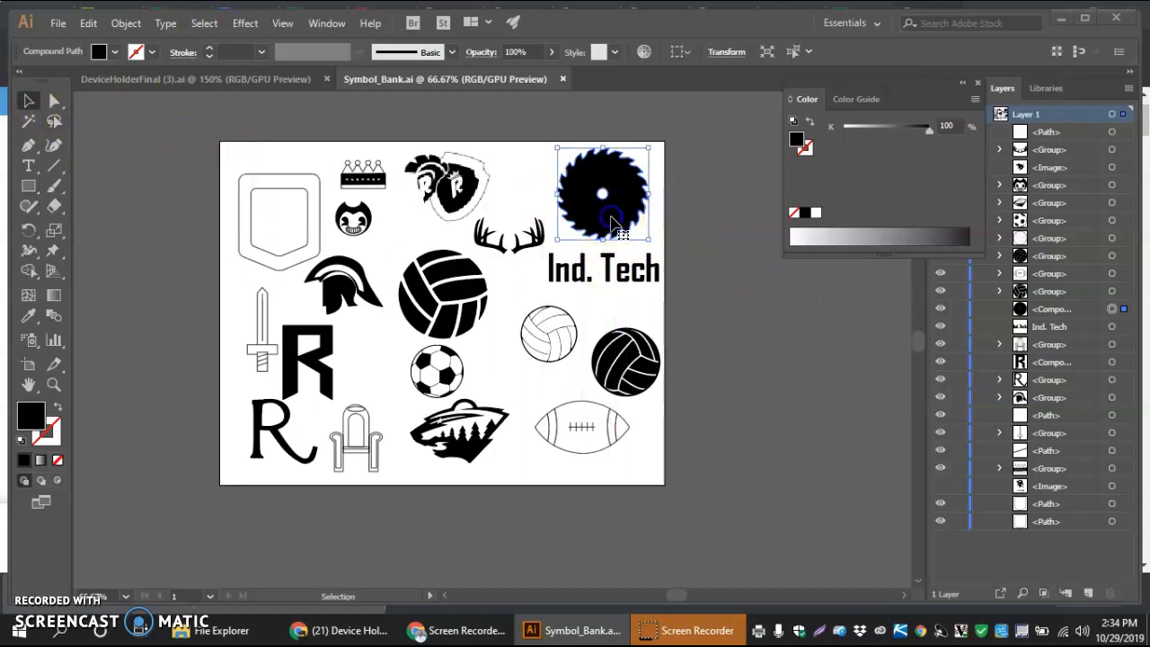
left_click(527, 198)
left_click(609, 215)
left_click(236, 86)
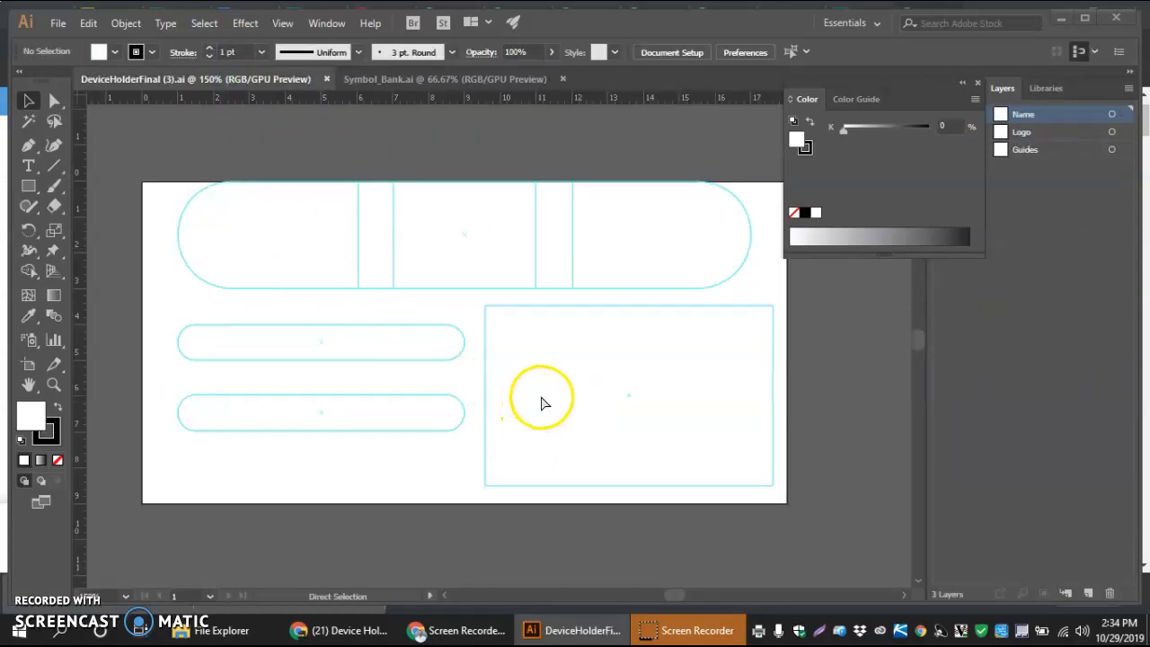
key("ctrl+v")
left_click_drag(517, 366, 665, 415)
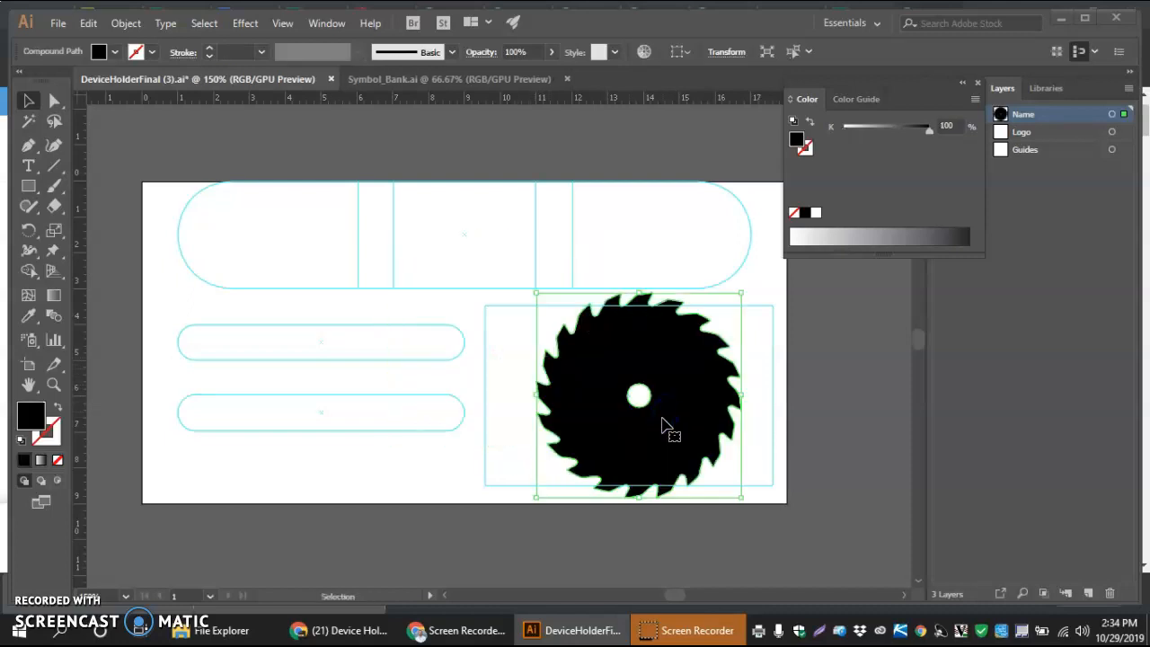
Scale the saw blade down proportionally to fit inside the rectangular guide, centring it horizontally with room for text below.
left_click(658, 413)
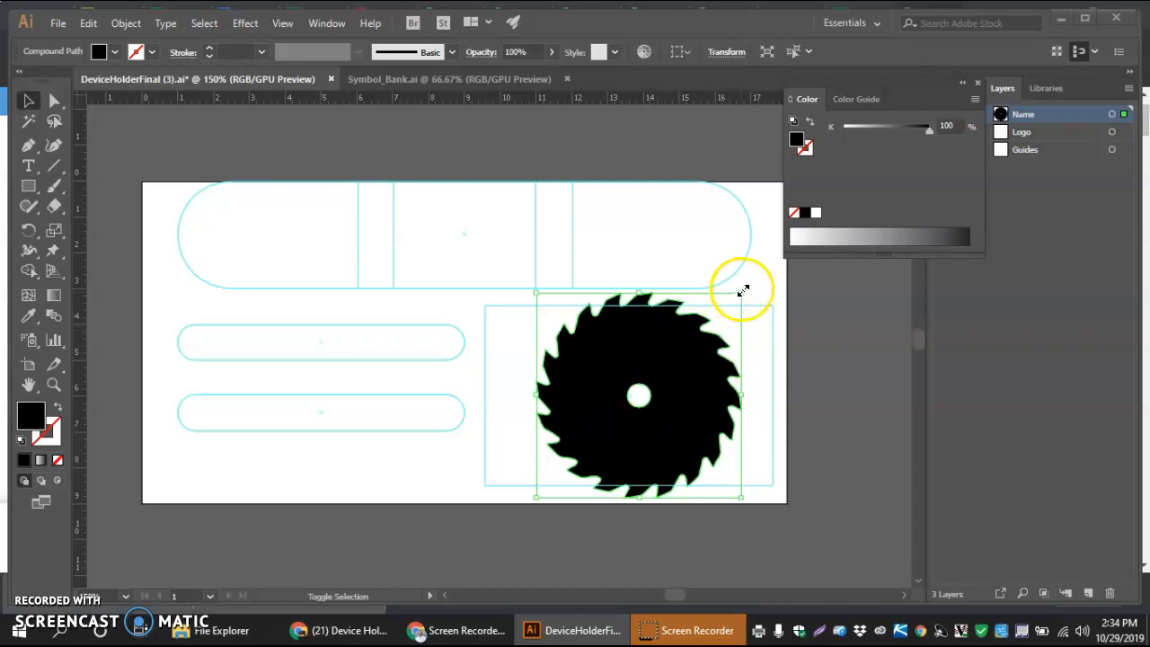
left_click_drag(742, 290, 664, 365)
left_click_drag(596, 405, 627, 352)
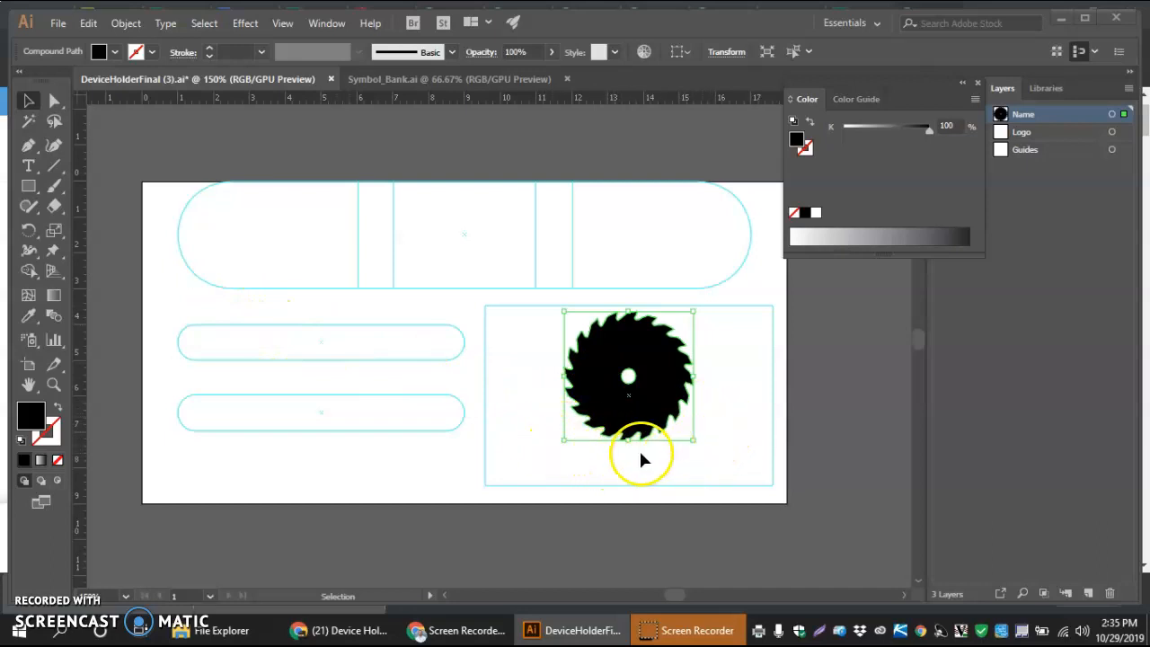
Add the text "Ind. Tech" and position it just below the saw blade in the rectangular guide.
left_click(28, 167)
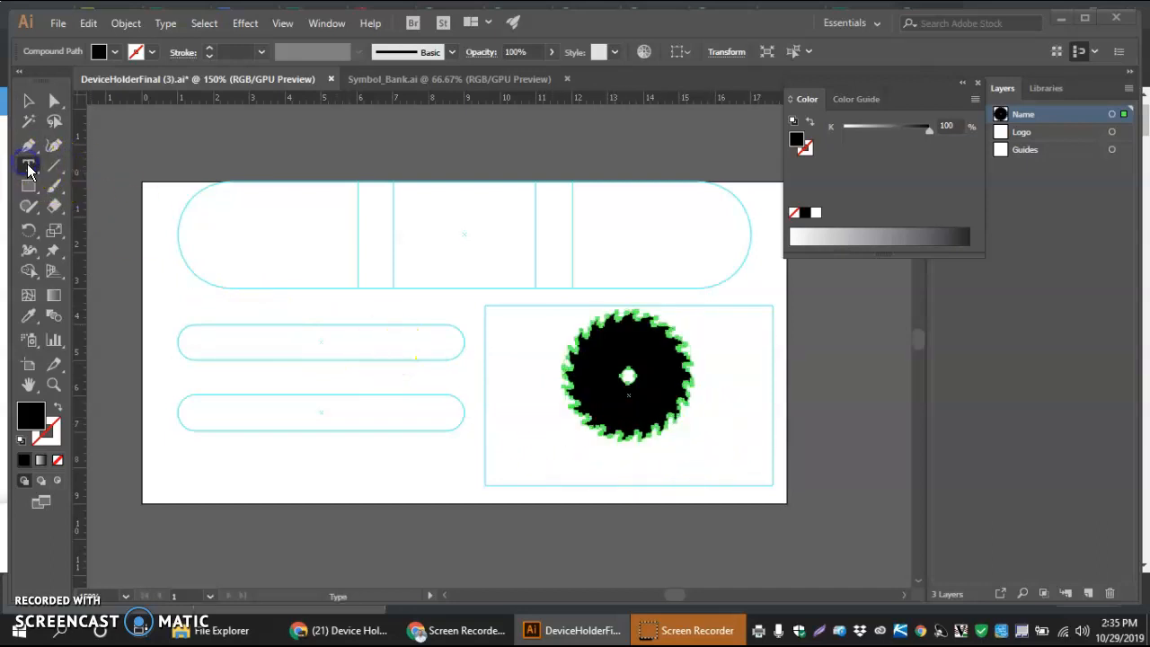
left_click(548, 442)
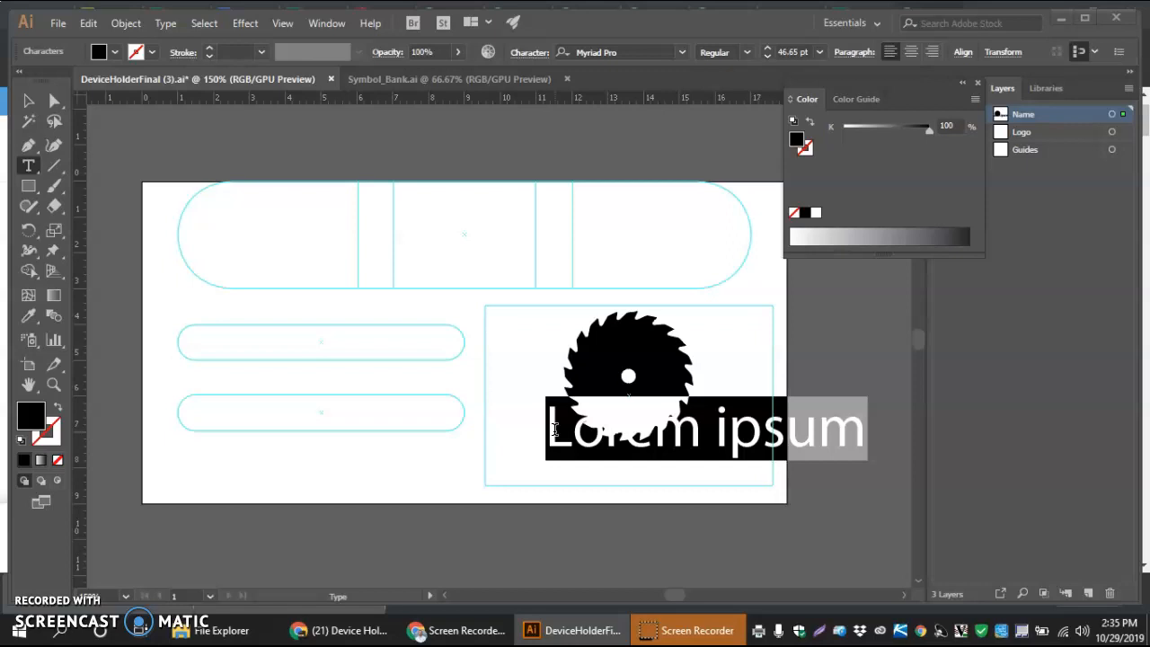
key("BackSpace")
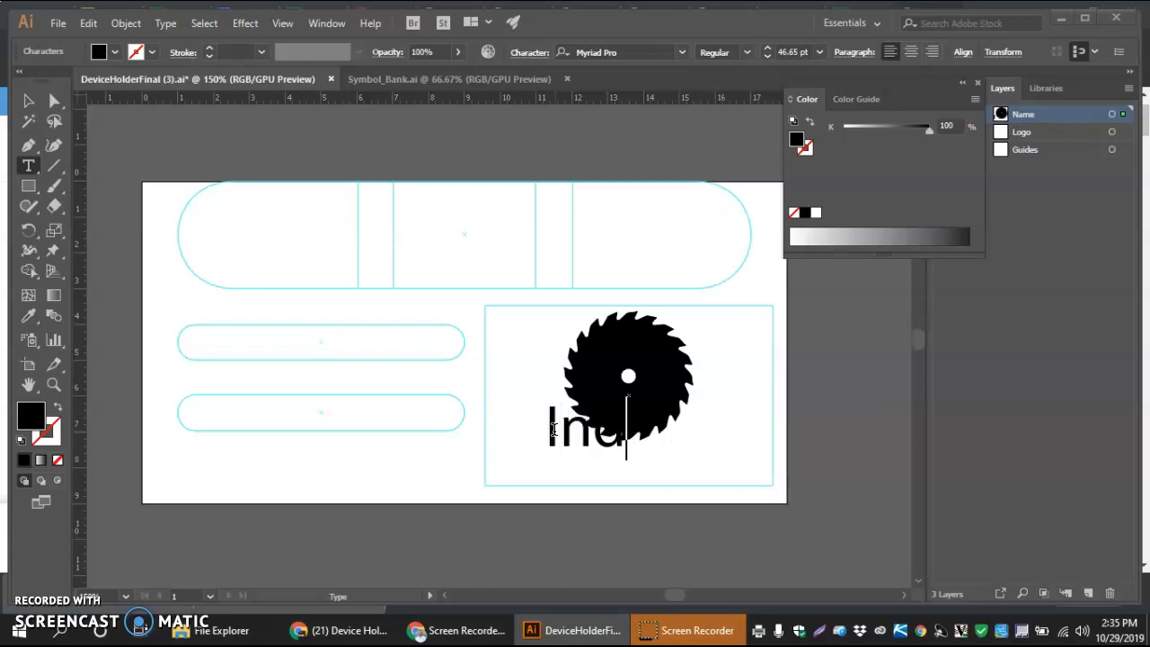
type("Ind. Tech")
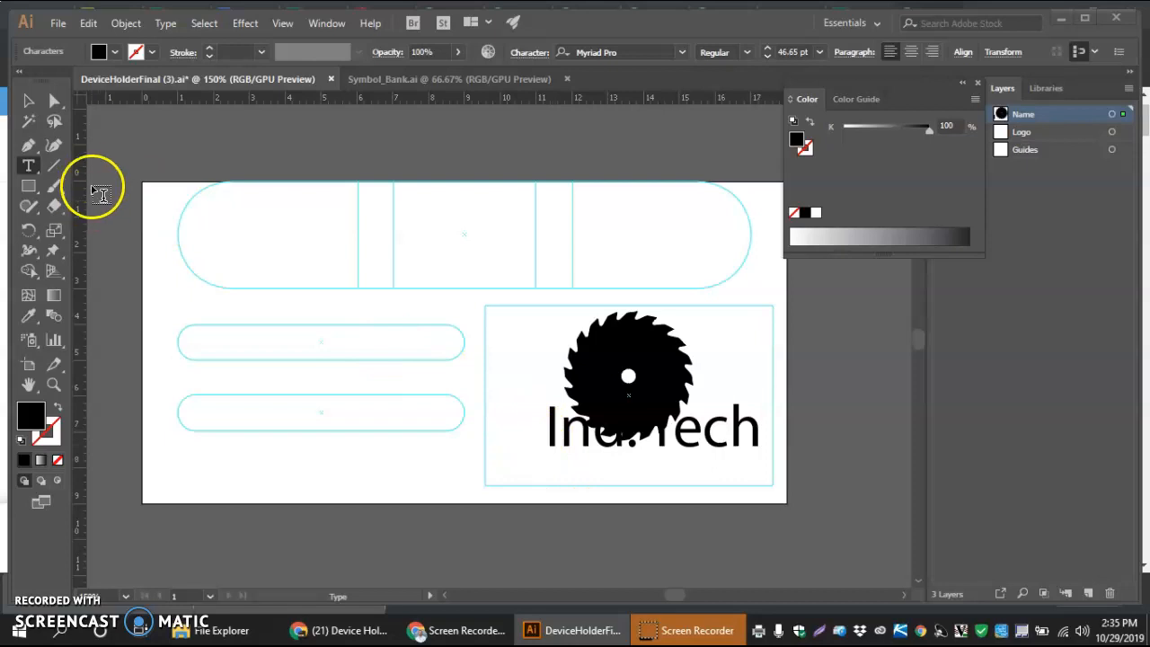
left_click(28, 101)
left_click_drag(584, 438, 564, 465)
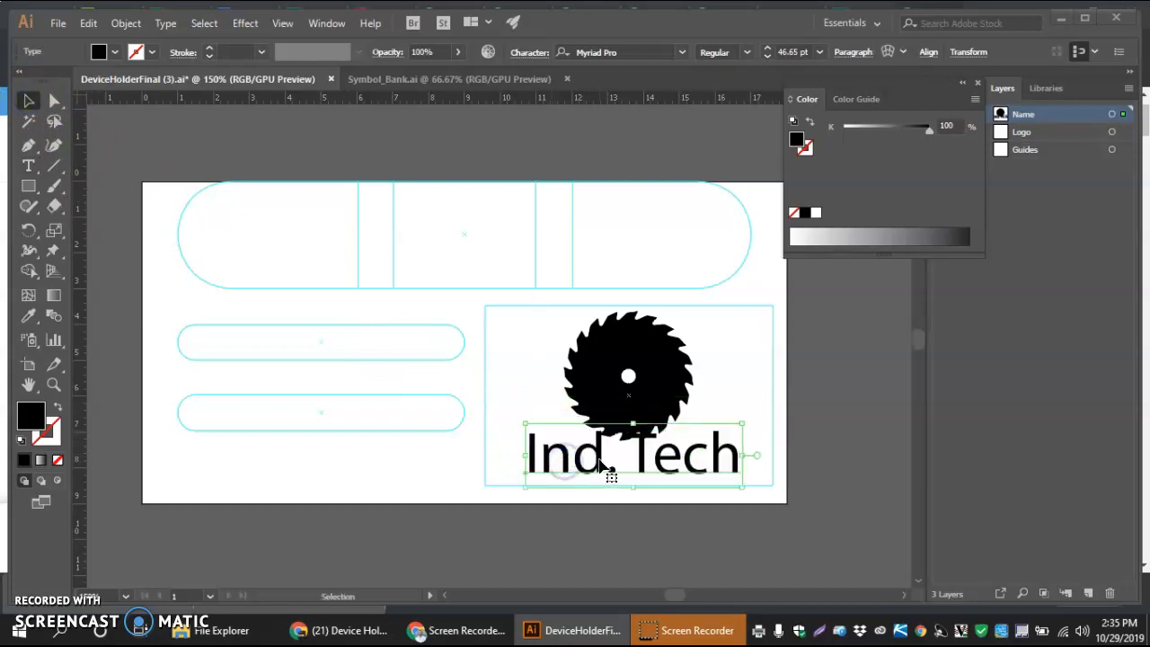
Change the font of the "Ind. Tech" text to Mongolian Baiti.
left_click(653, 54)
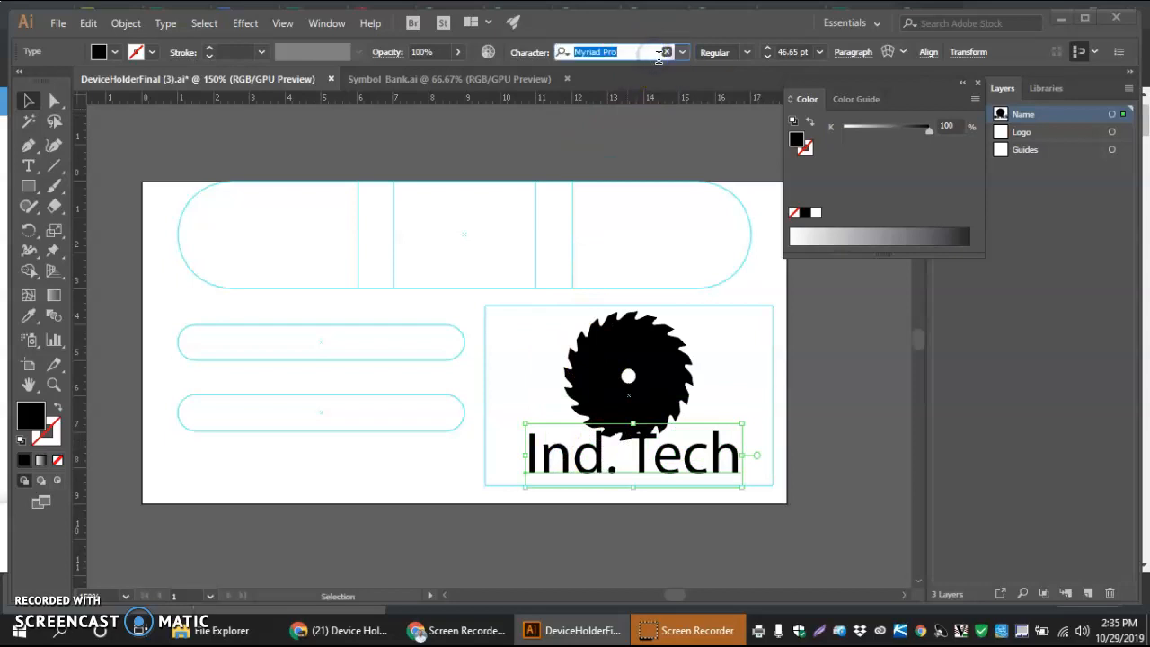
key("Up")
key("Up")
key("Up")
key("Up")
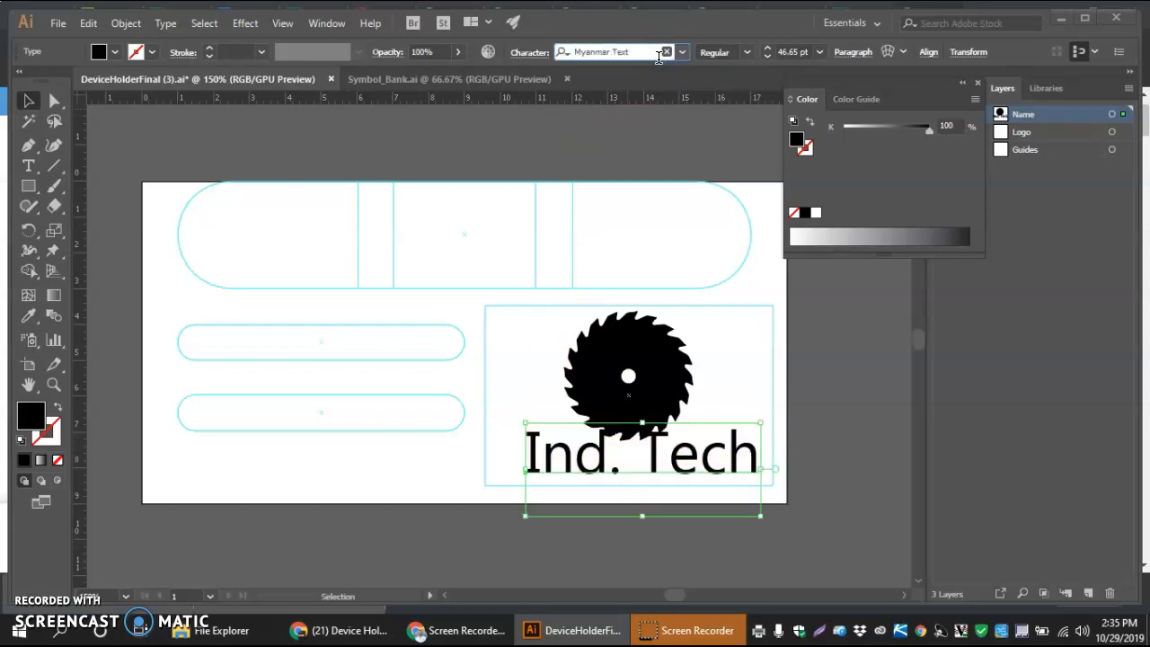
key("Up")
key("Up")
key("Up")
key("Up")
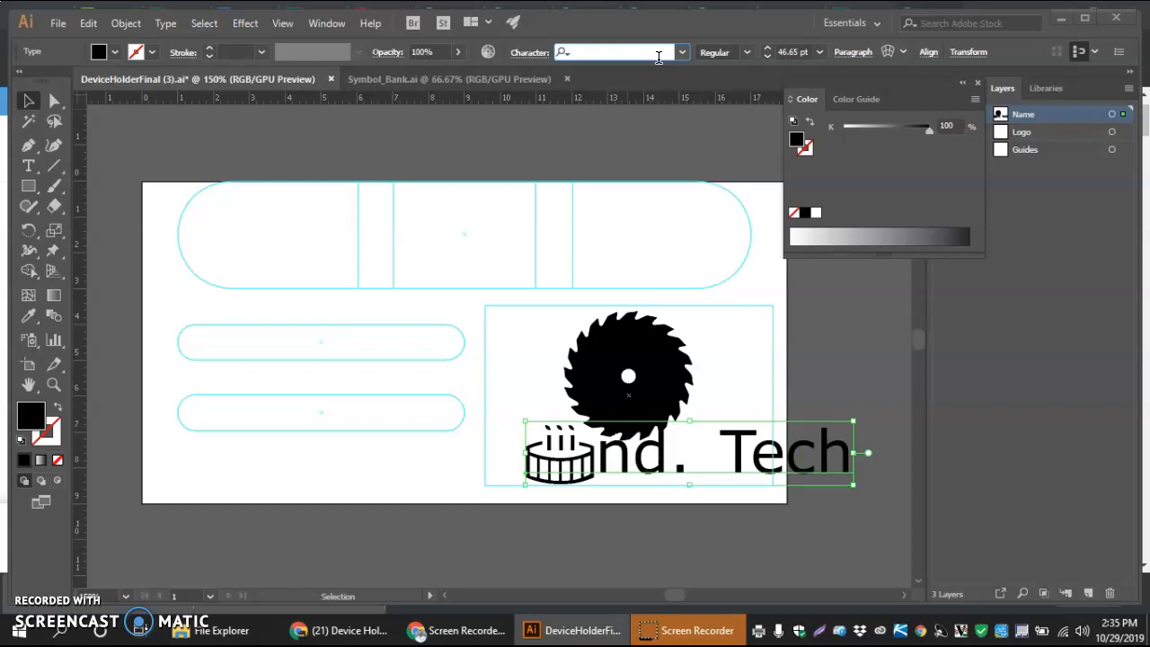
key("Up")
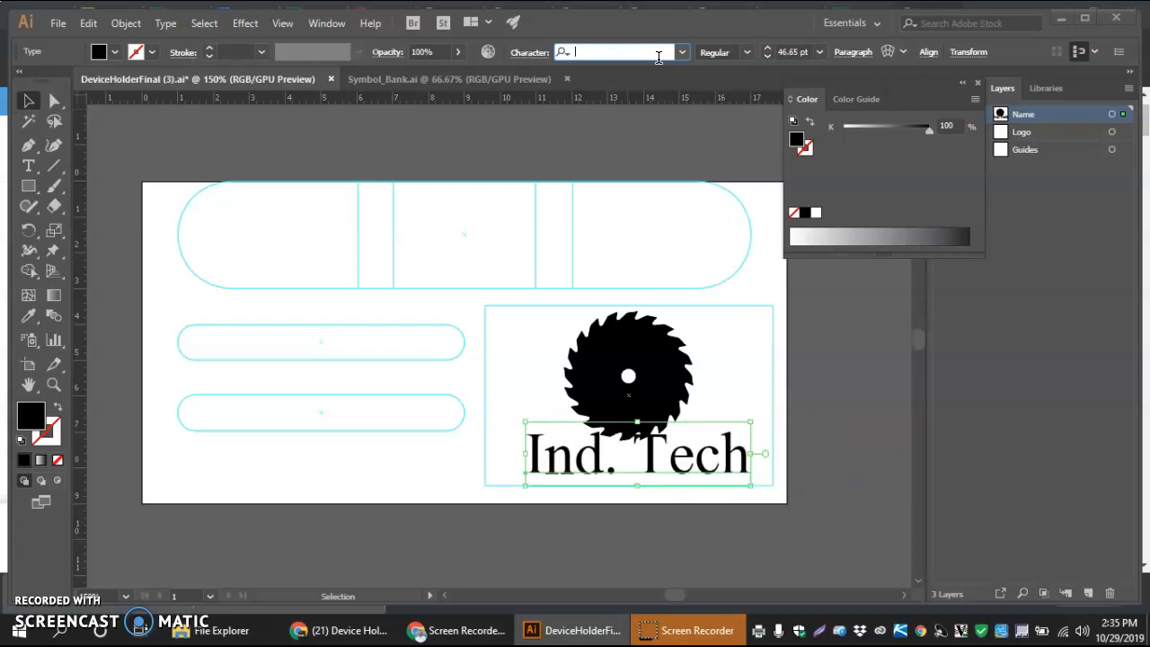
left_click(327, 23)
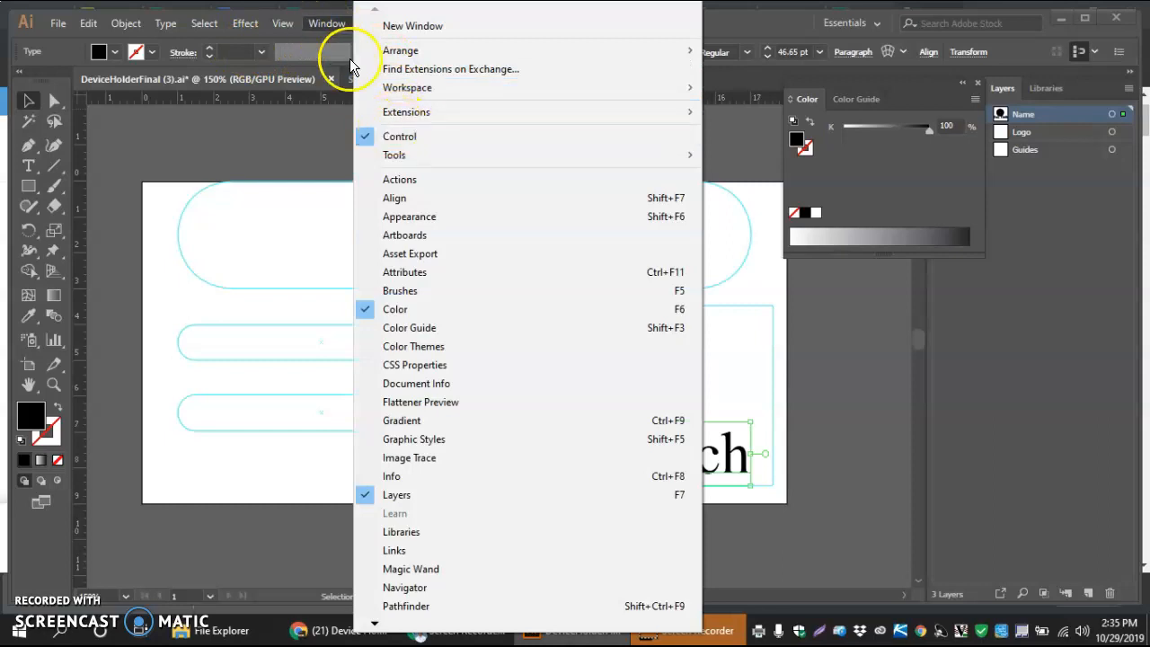
left_click(296, 120)
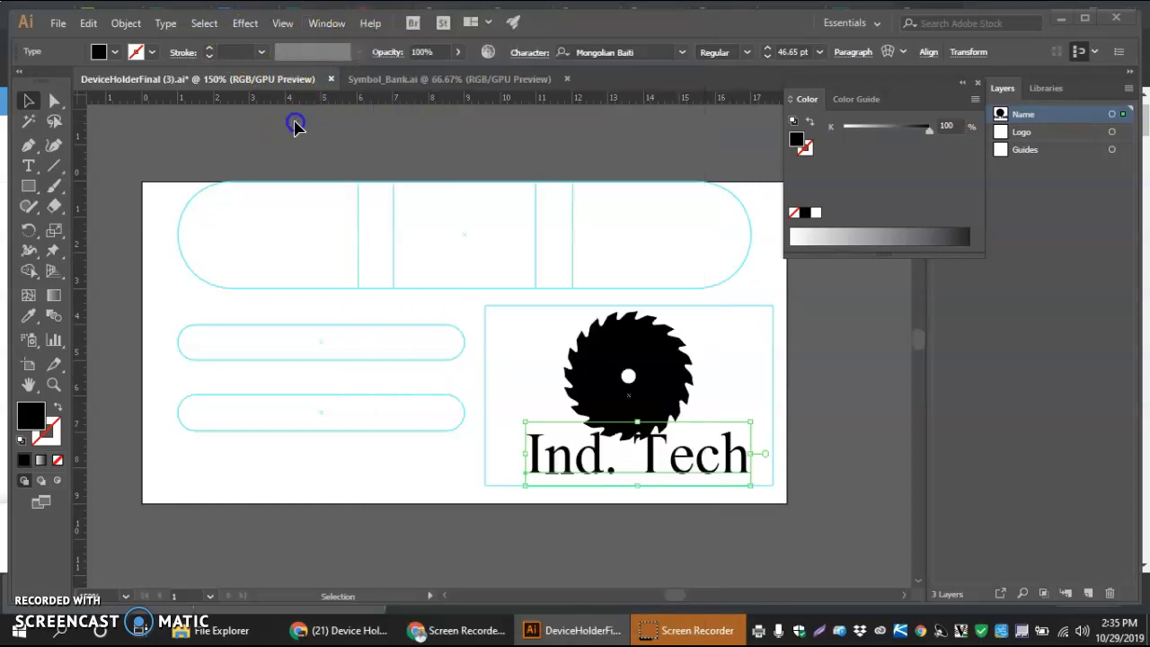
Close the Color panel and warp the "Ind. Tech" text with a horizontal Arc at -65% bend.
left_click(651, 464)
left_click(979, 83)
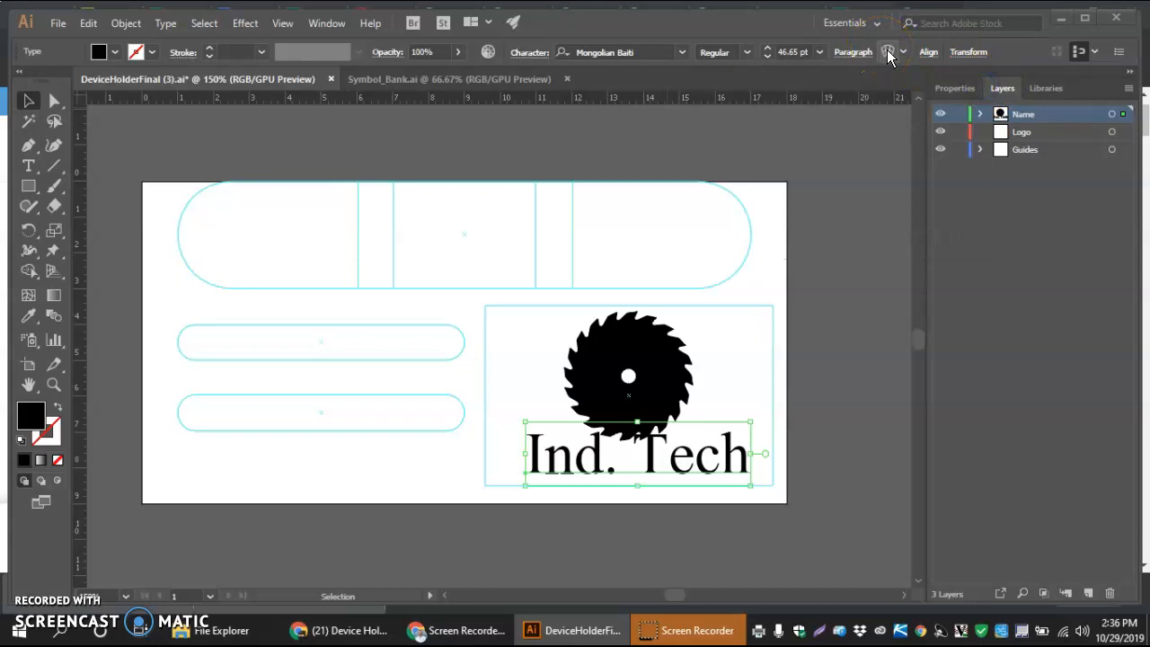
left_click(889, 52)
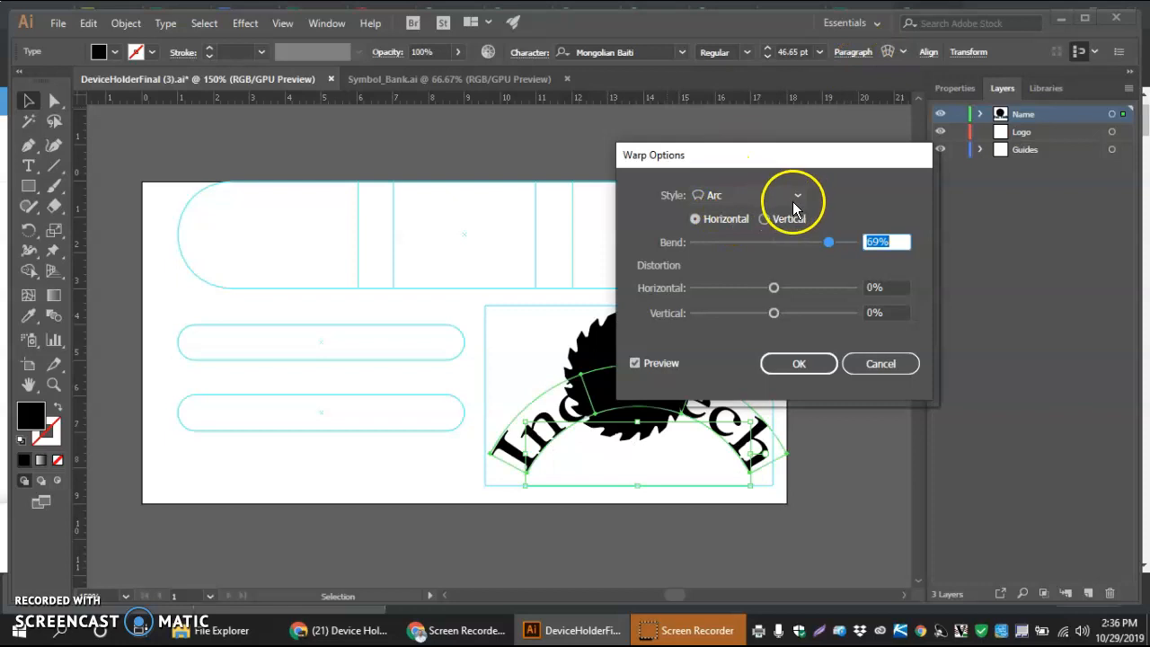
left_click(828, 243)
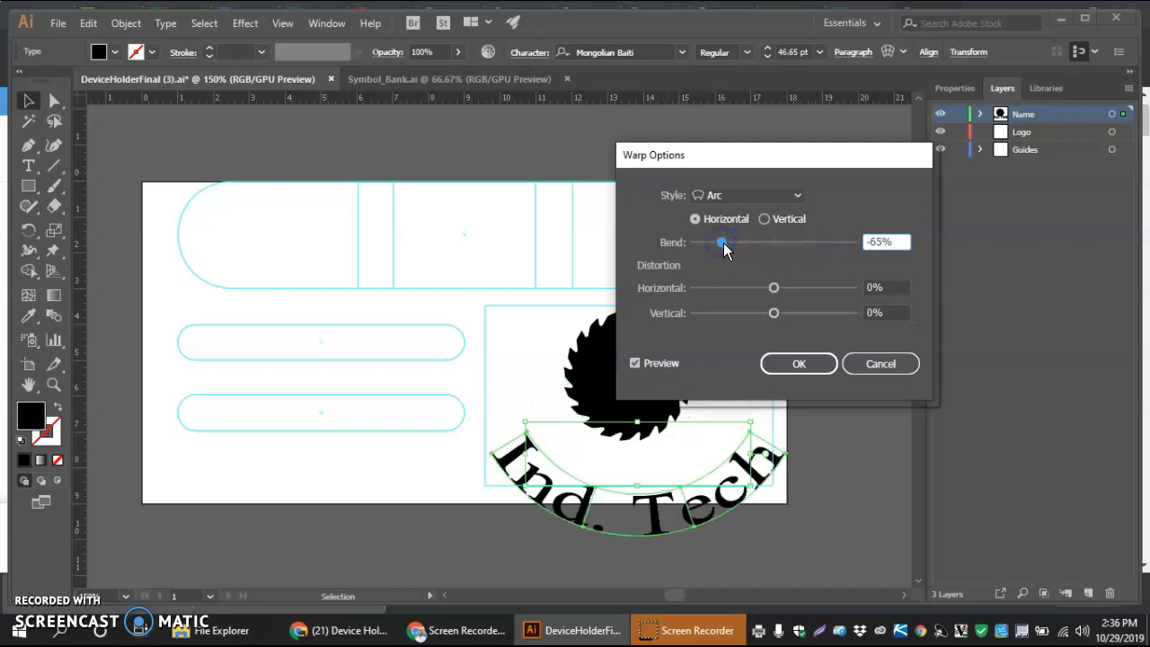
left_click(799, 362)
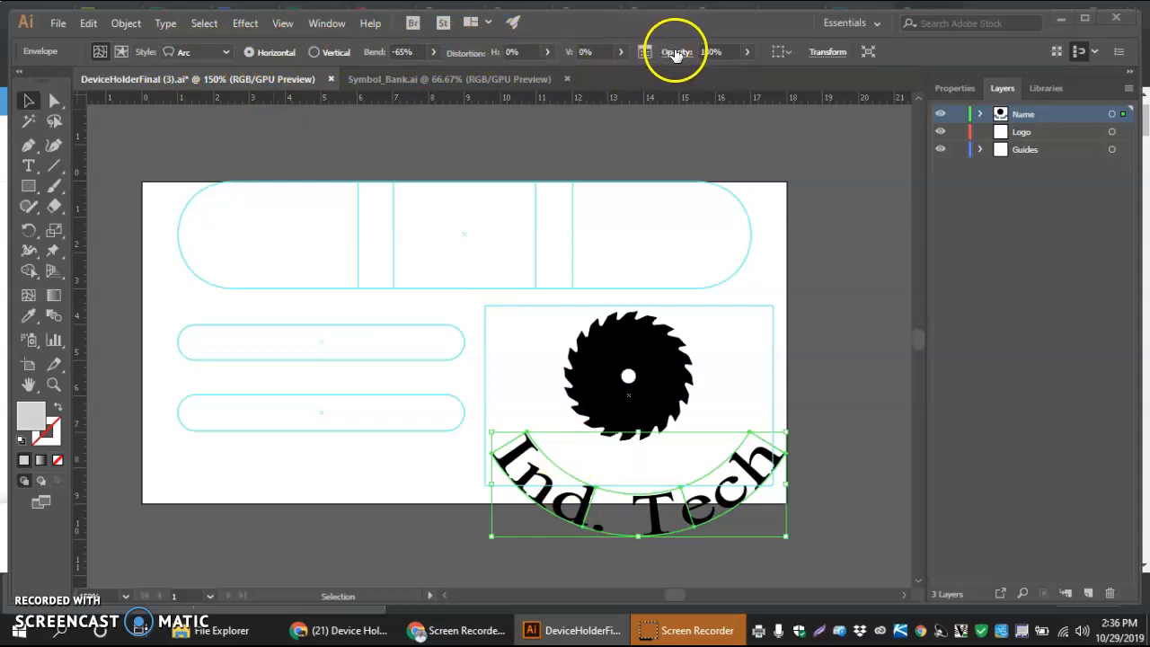
Switch the warped "Ind. Tech" text from editing its envelope to editing its contents.
left_click(122, 53)
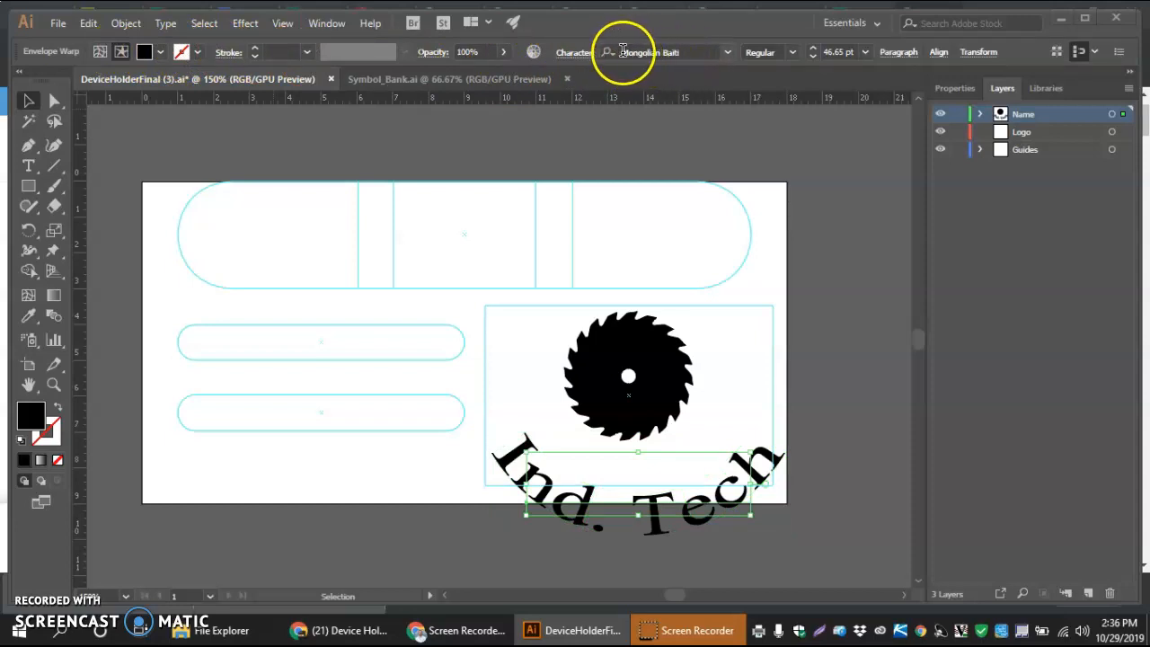
left_click(101, 52)
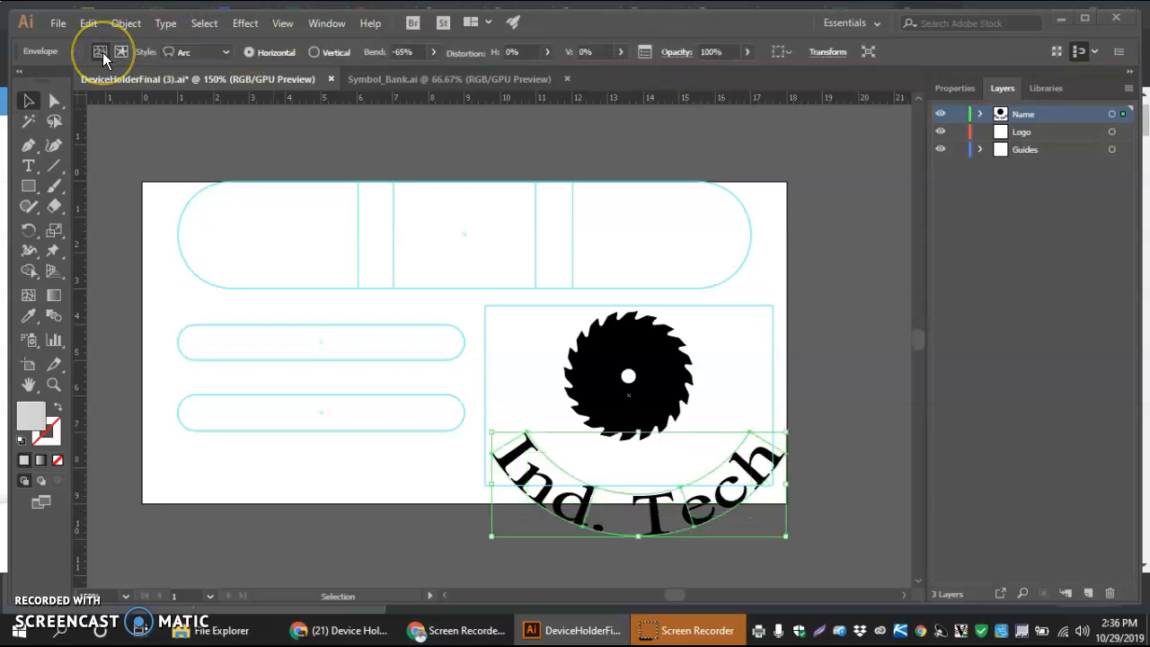
left_click(121, 52)
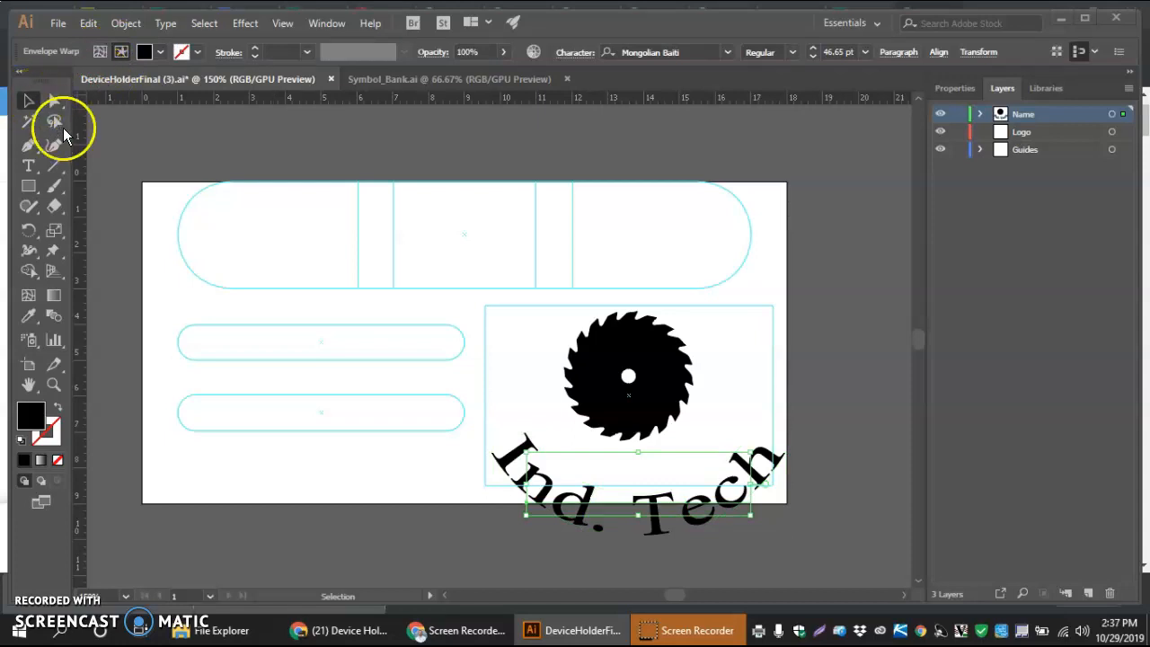
Move the curved "Ind. Tech" text up towards the saw blade and shrink it to the width of the rectangular guide.
left_click(613, 579)
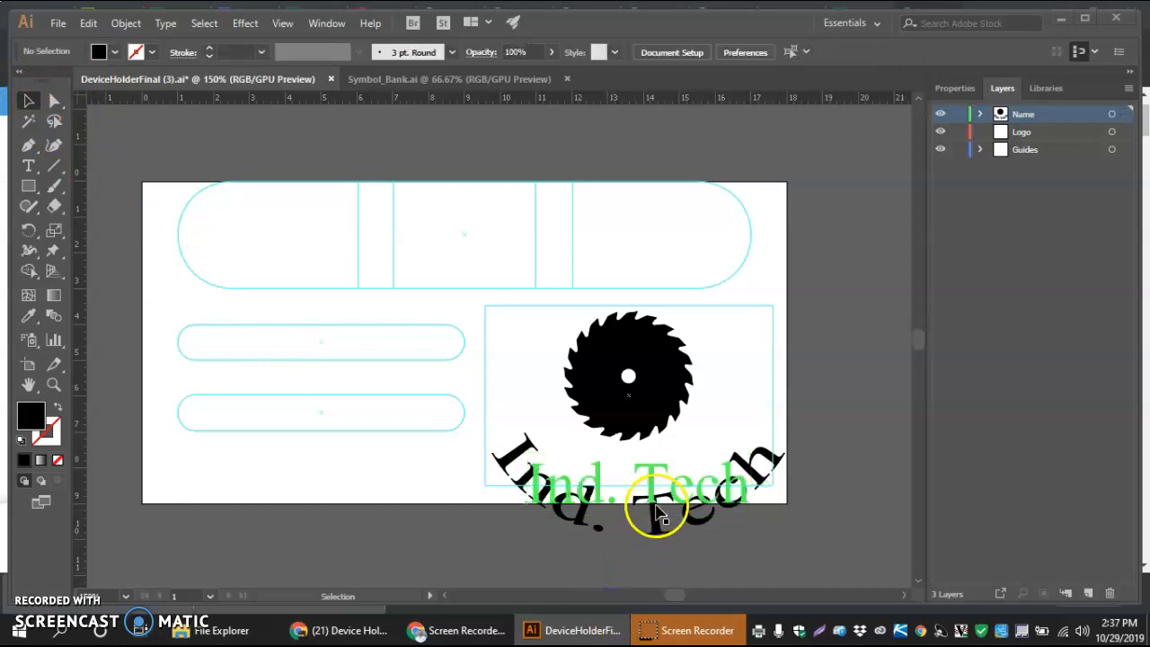
left_click_drag(656, 524, 649, 485)
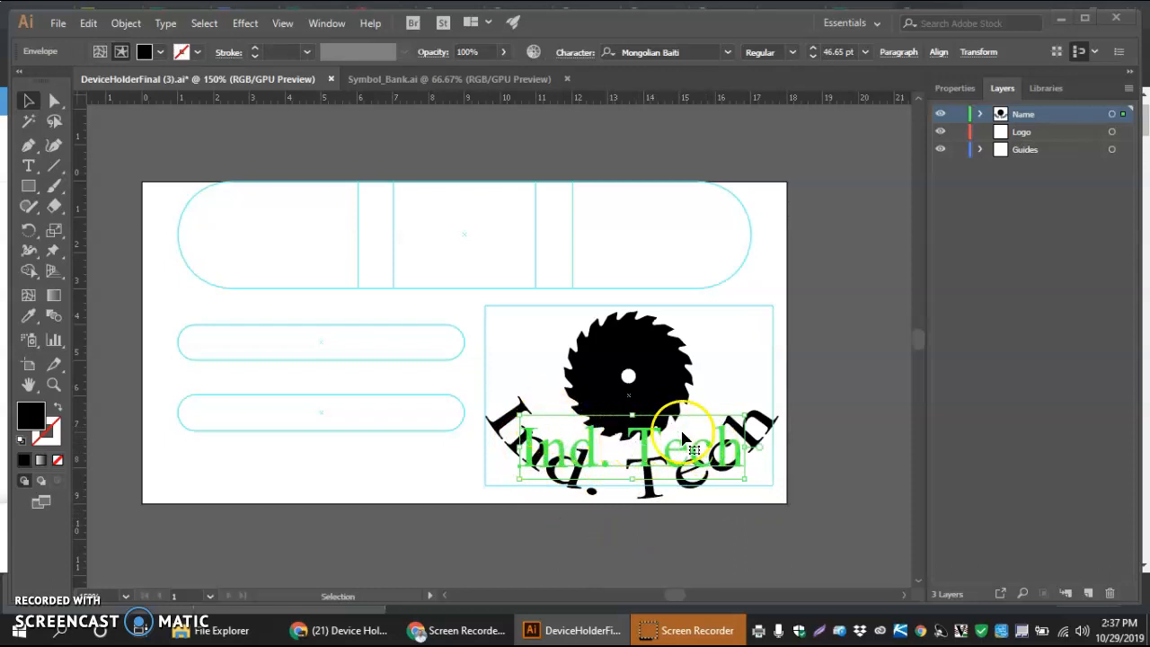
left_click_drag(747, 420, 717, 422)
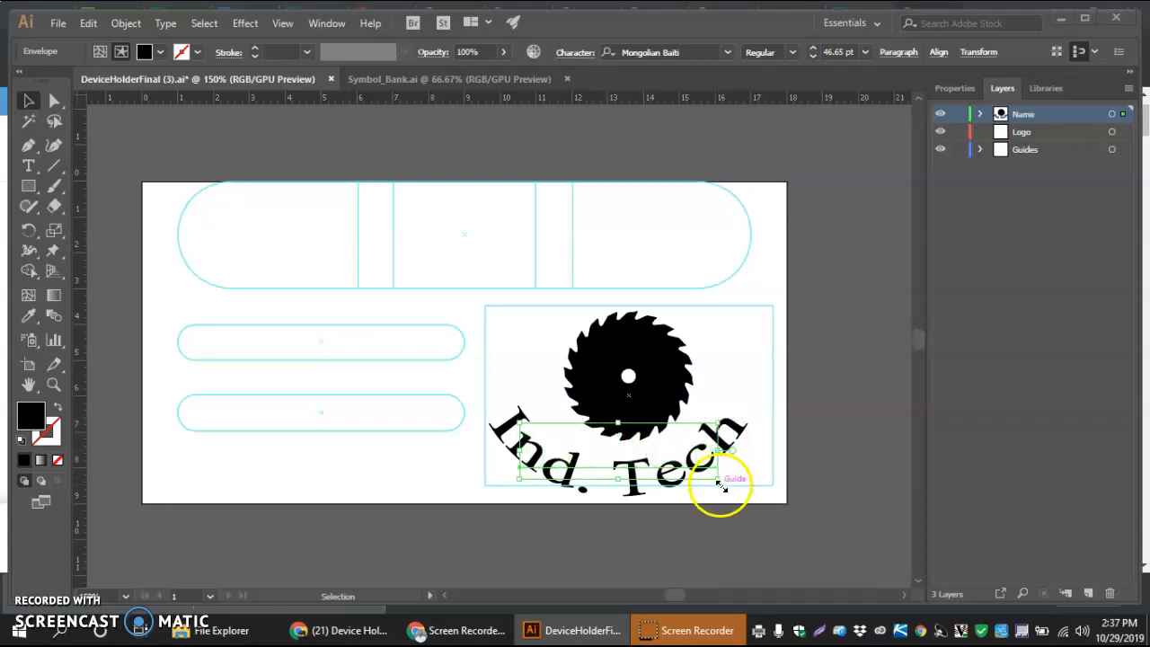
Nudge the curved text right and up until it is centred beneath the saw blade inside the rectangular guide, then deselect it.
key("Right")
key("Right")
key("Right")
key("Right")
key("Right")
key("Right")
key("Right")
key("Right")
key("Right")
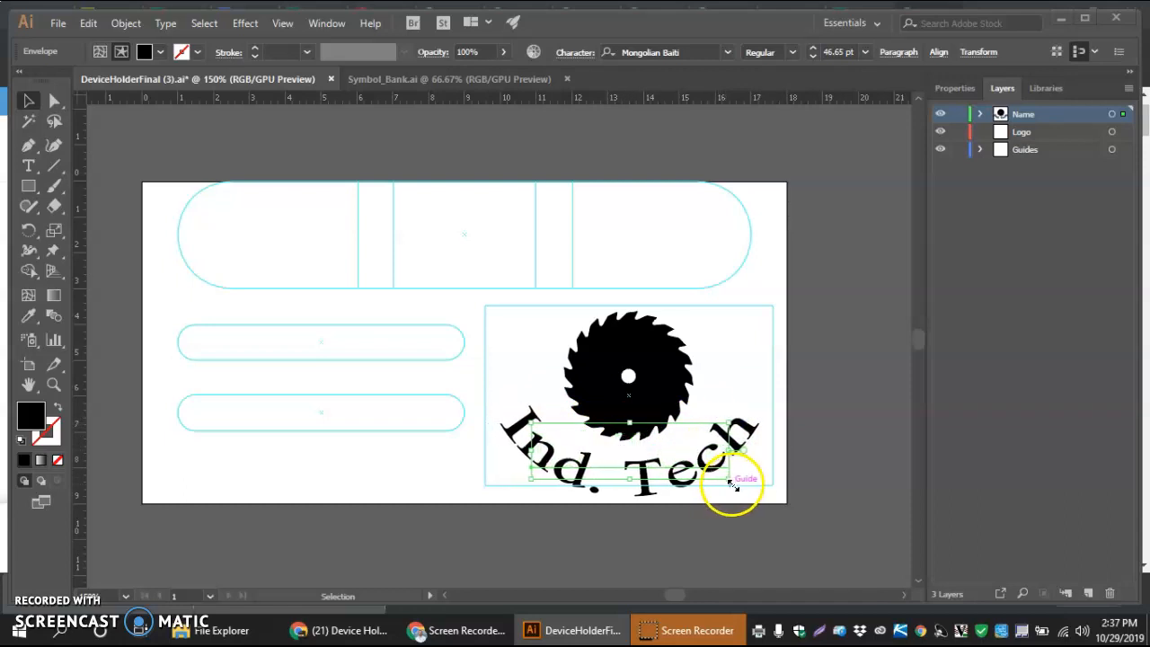
key("Up")
key("Up")
key("Up")
key("Up")
key("Up")
key("Up")
key("Up")
key("Up")
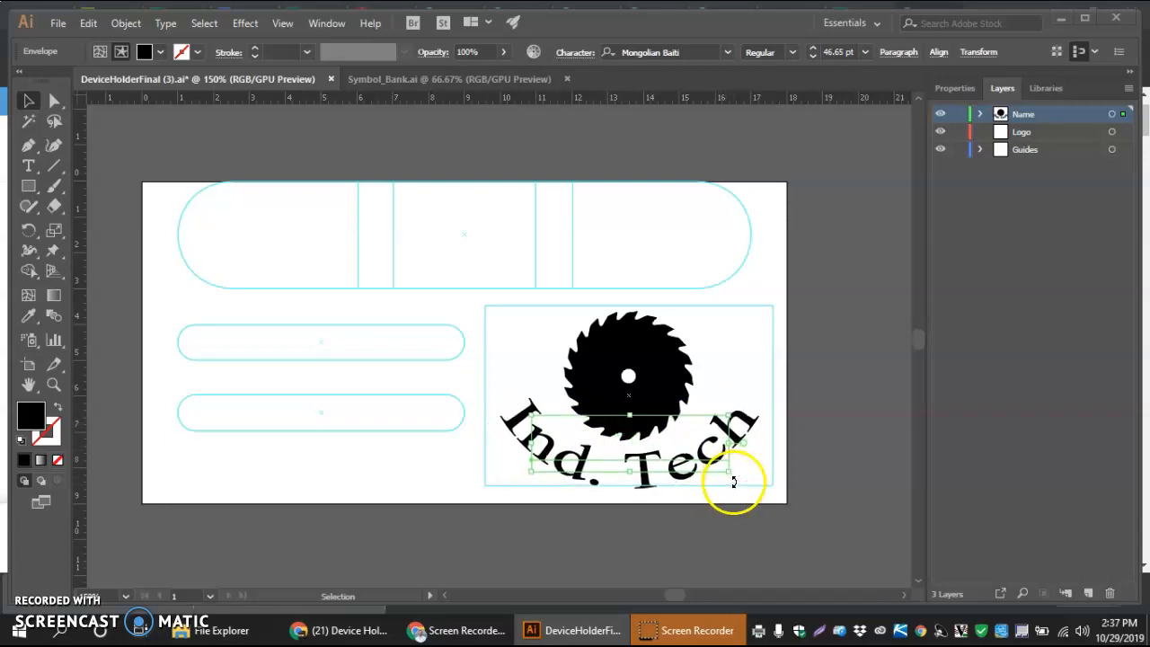
key("Up")
key("Up")
key("Up")
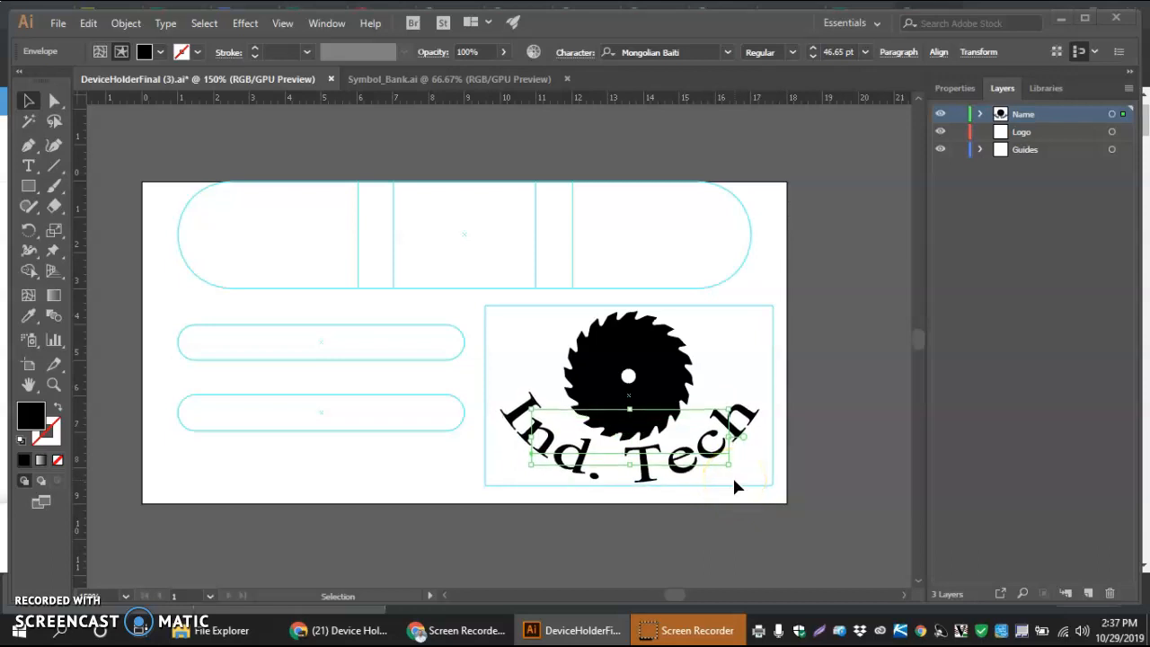
left_click(694, 534)
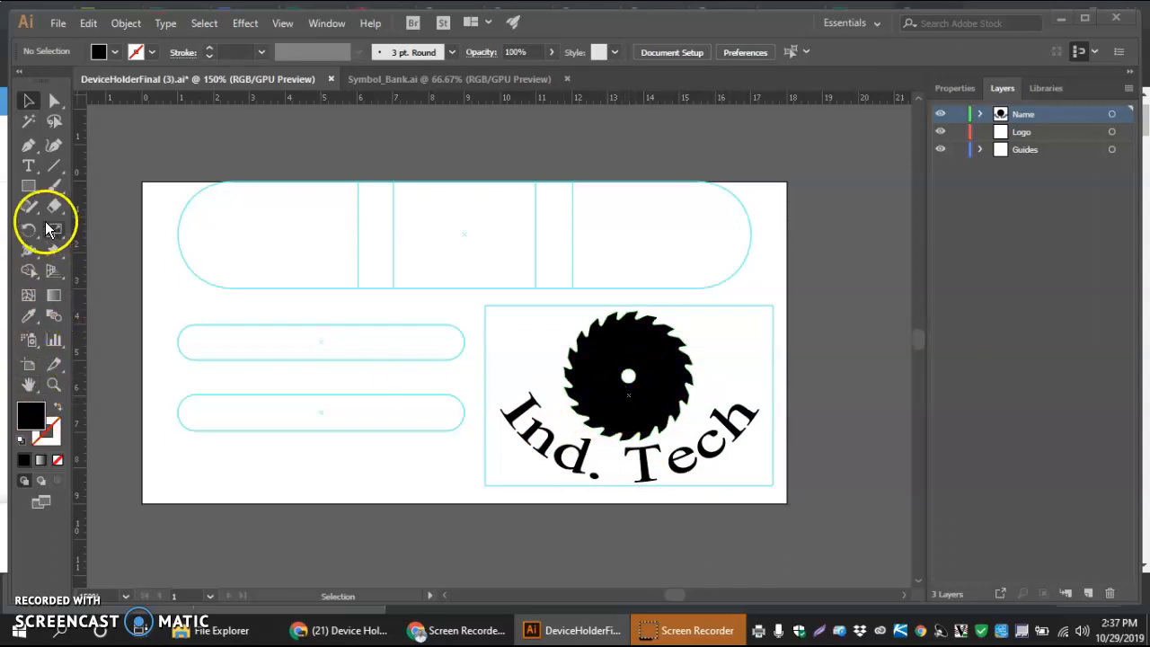
Draw a rectangle about 5.64 × 2.61 cm above and right of the saw blade, using the default white fill and black stroke.
left_click(30, 187)
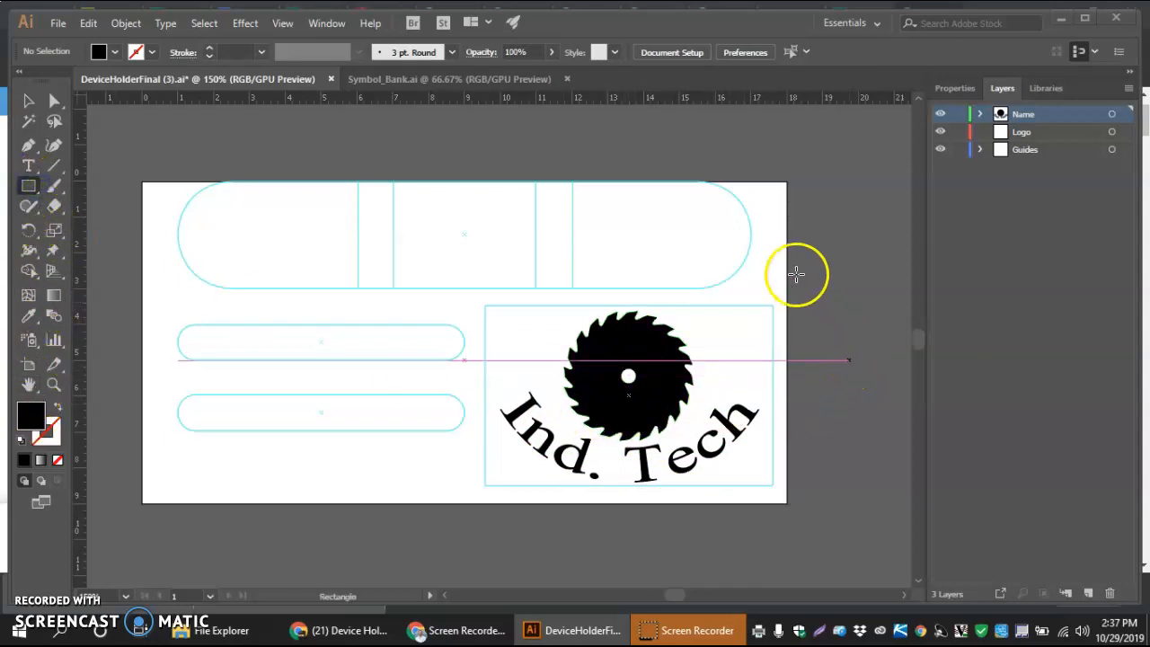
left_click_drag(679, 227, 882, 320)
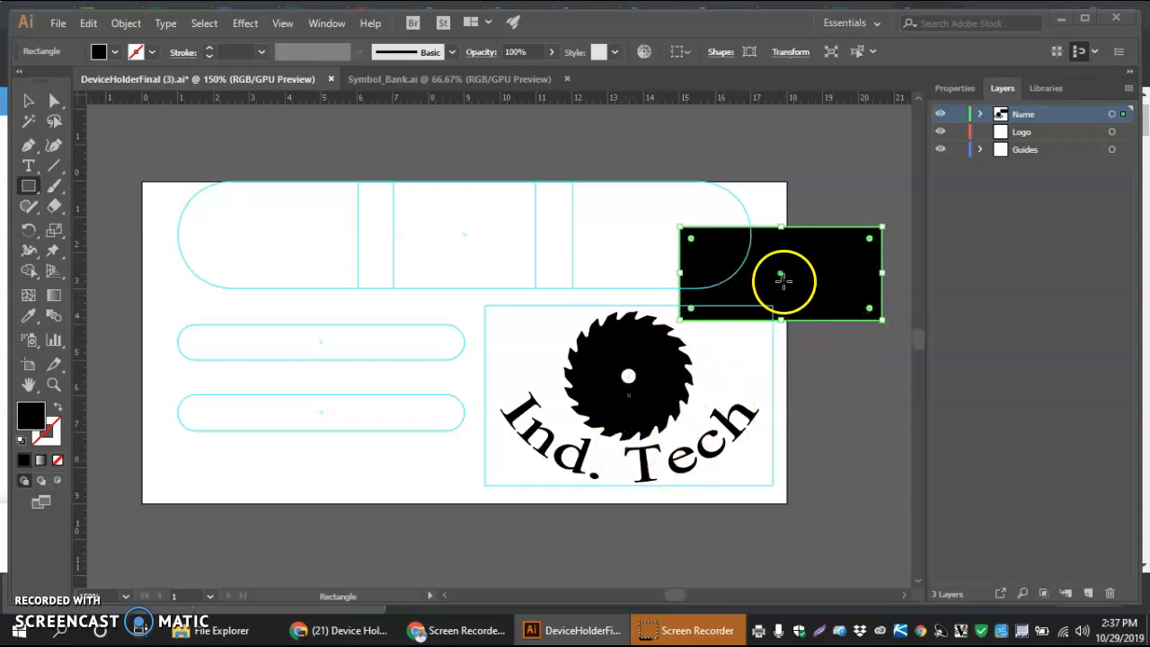
left_click(44, 433)
left_click(50, 413)
left_click(56, 409)
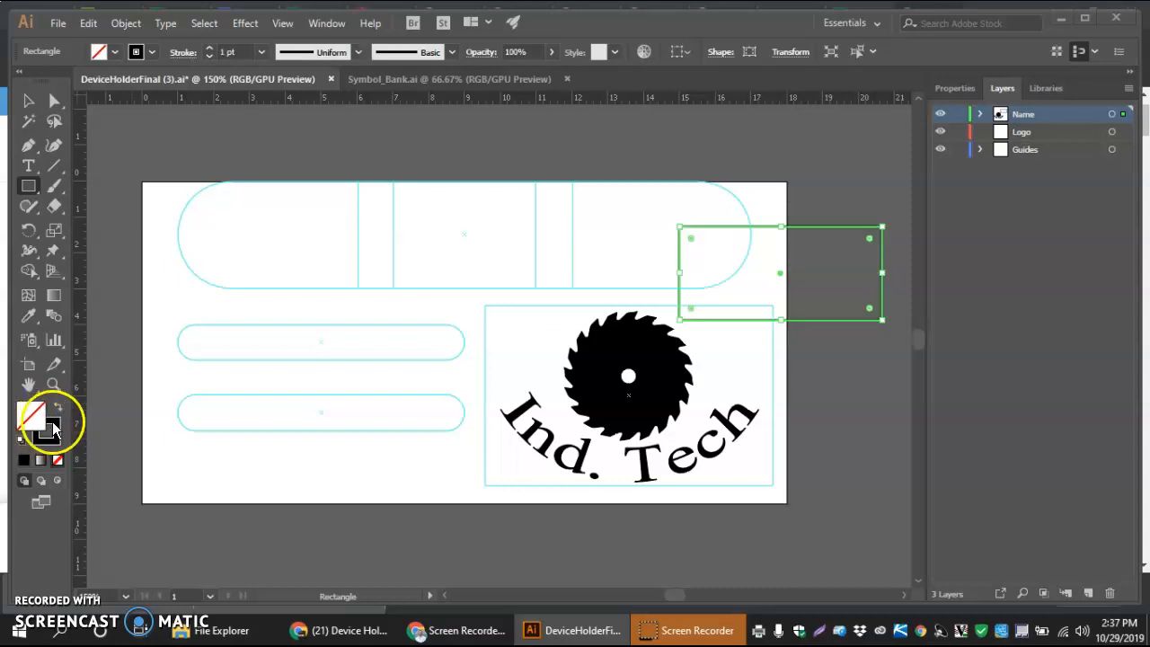
left_click(55, 409)
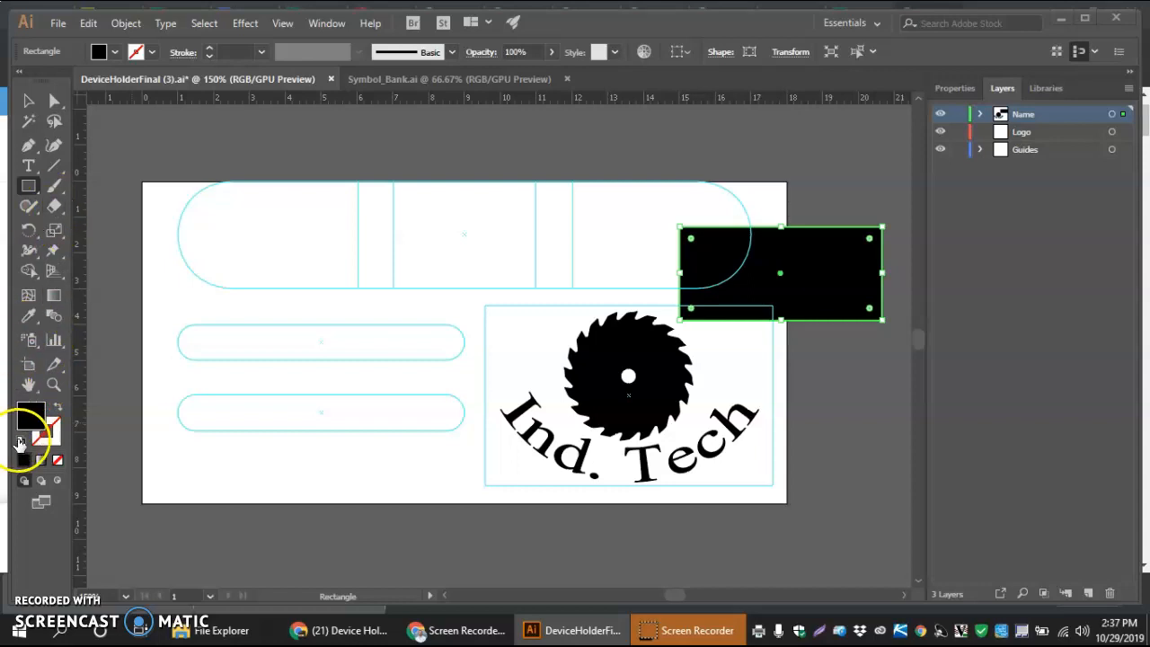
left_click(22, 441)
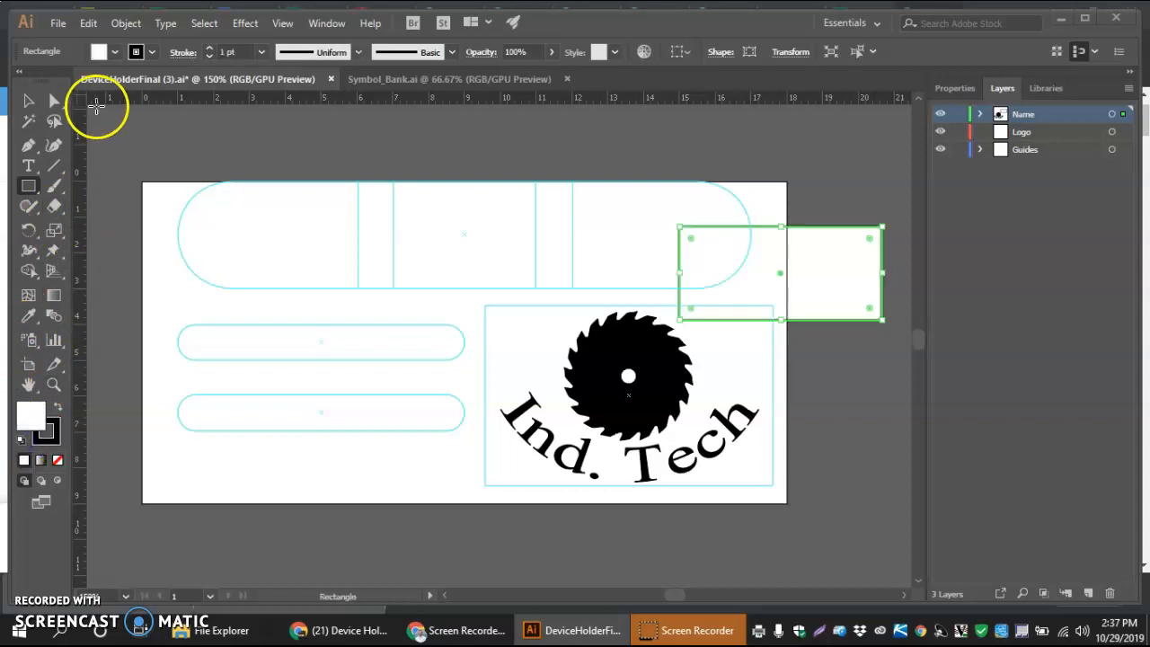
Remove the white rectangle's stroke and close the Color panel.
left_click(152, 55)
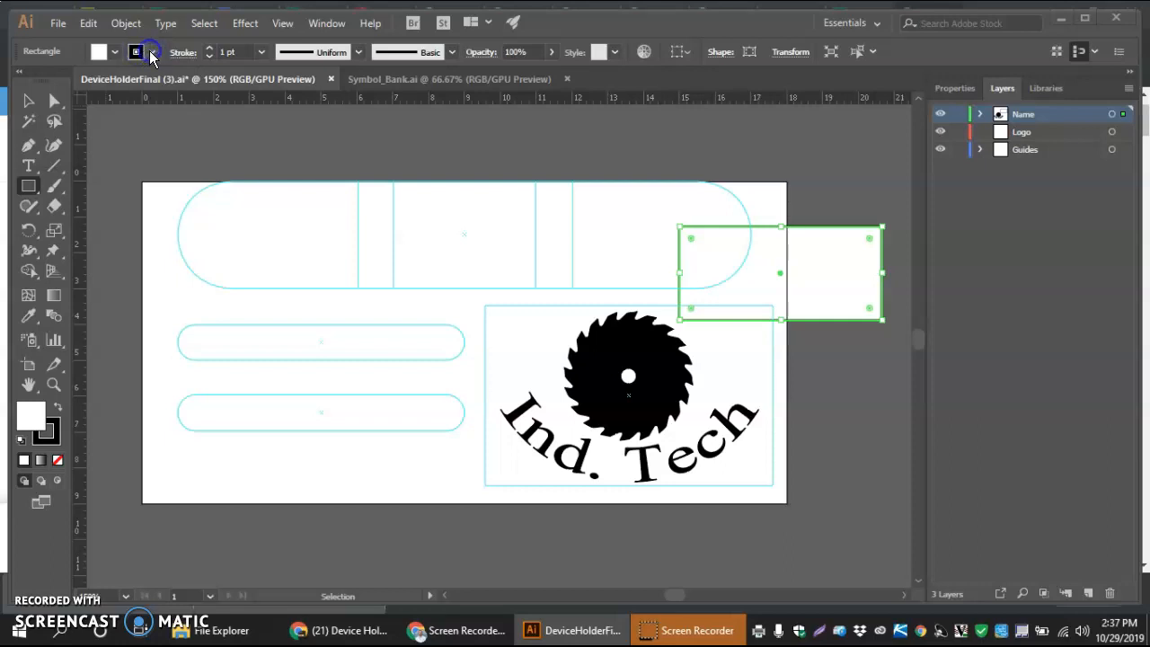
left_click(149, 143)
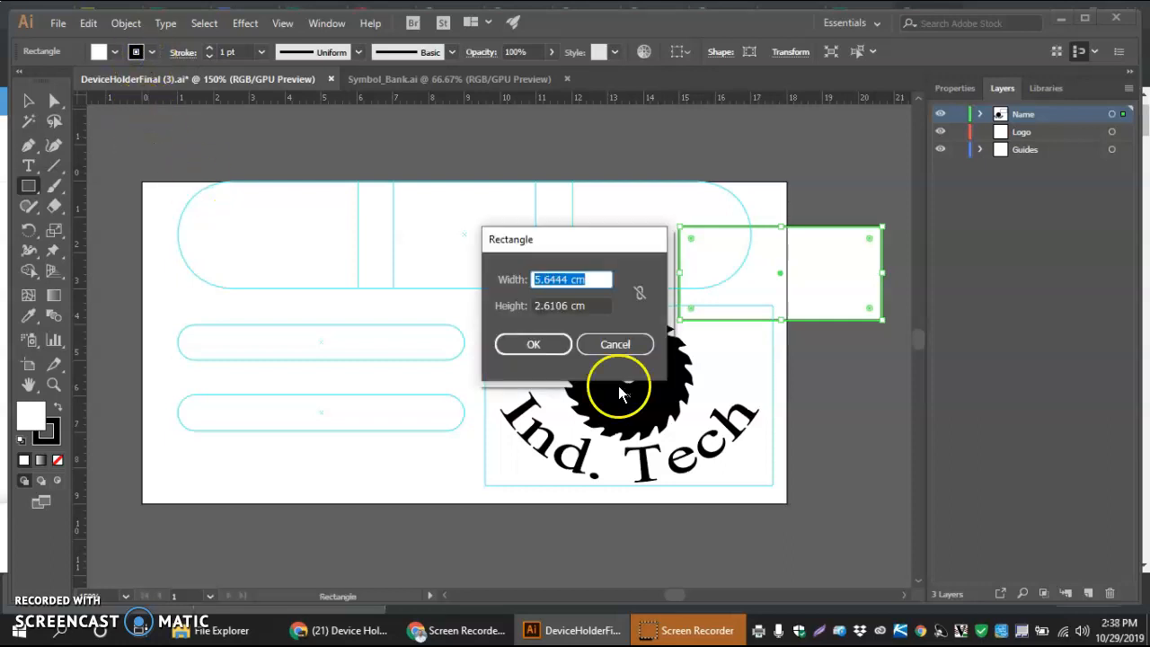
left_click(598, 344)
left_click(153, 52)
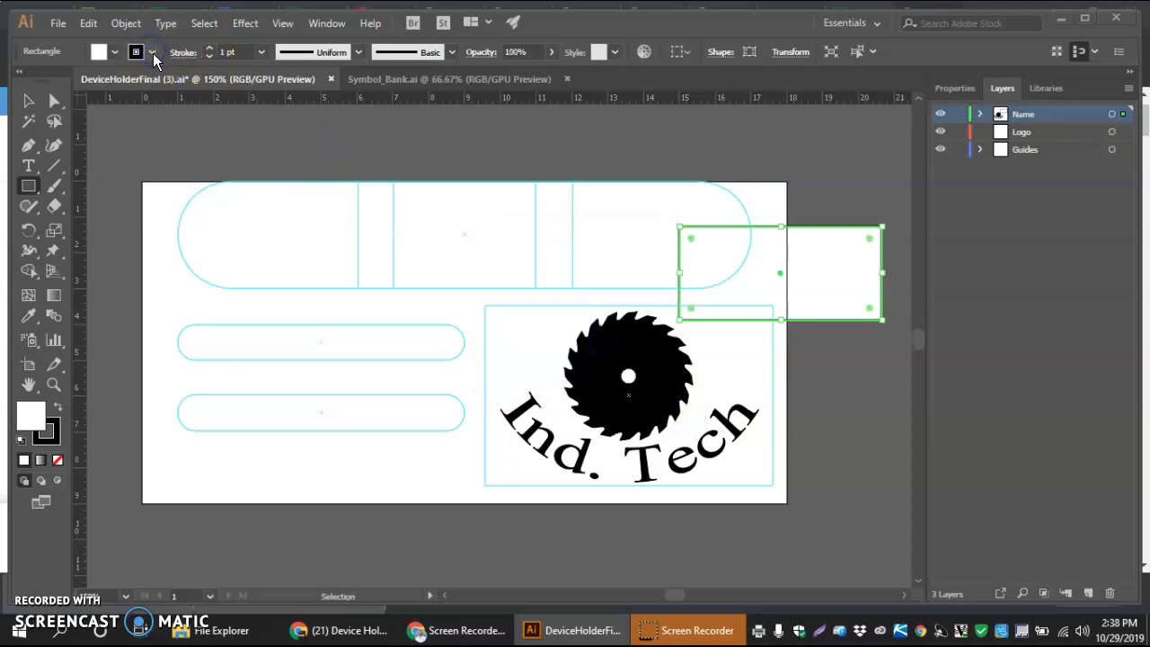
left_click(31, 102)
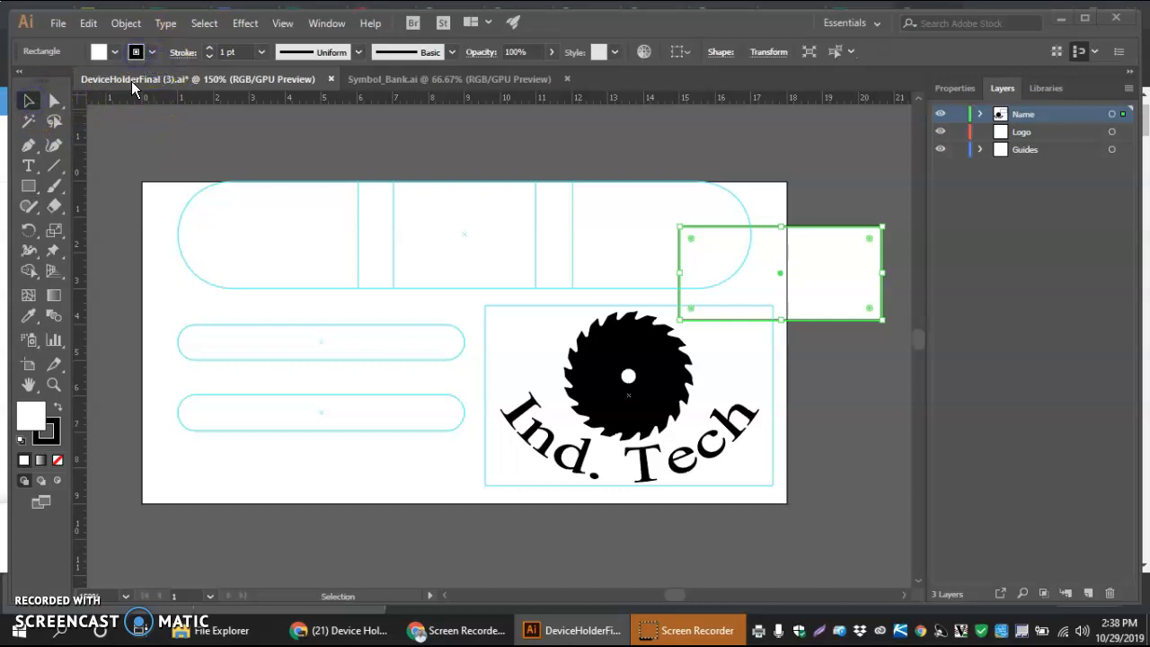
left_click(54, 429)
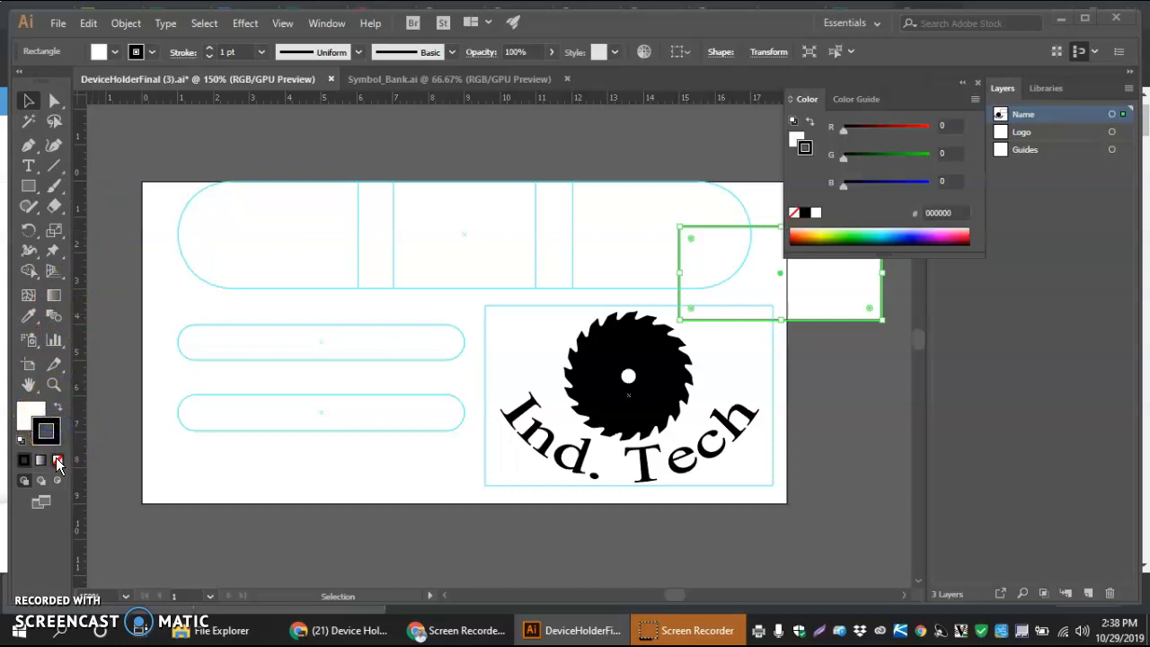
left_click(57, 461)
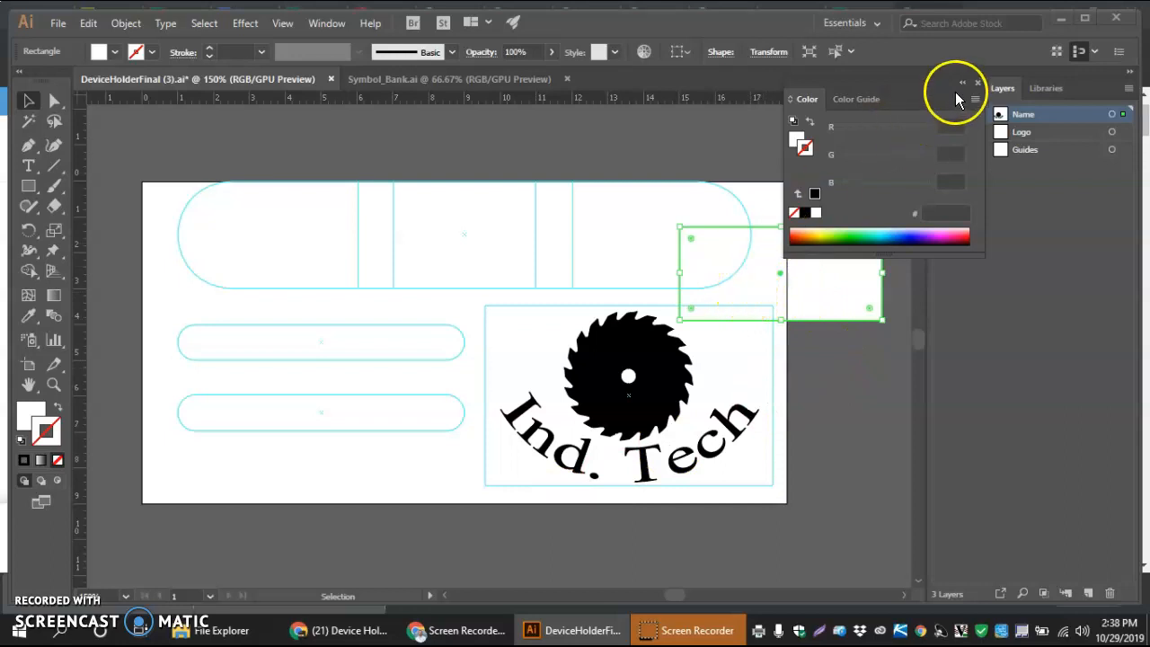
left_click(977, 85)
Cover the lower half of the saw blade with the white rectangle and send it backward behind the curved text.
left_click_drag(815, 272, 665, 416)
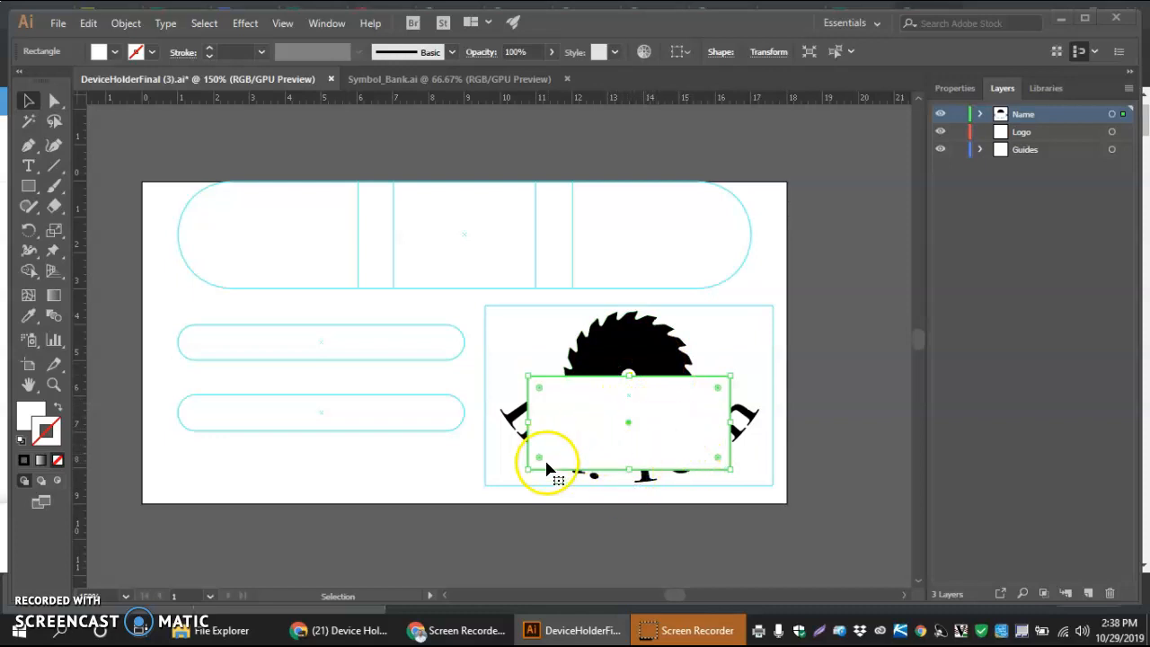
right_click(578, 422)
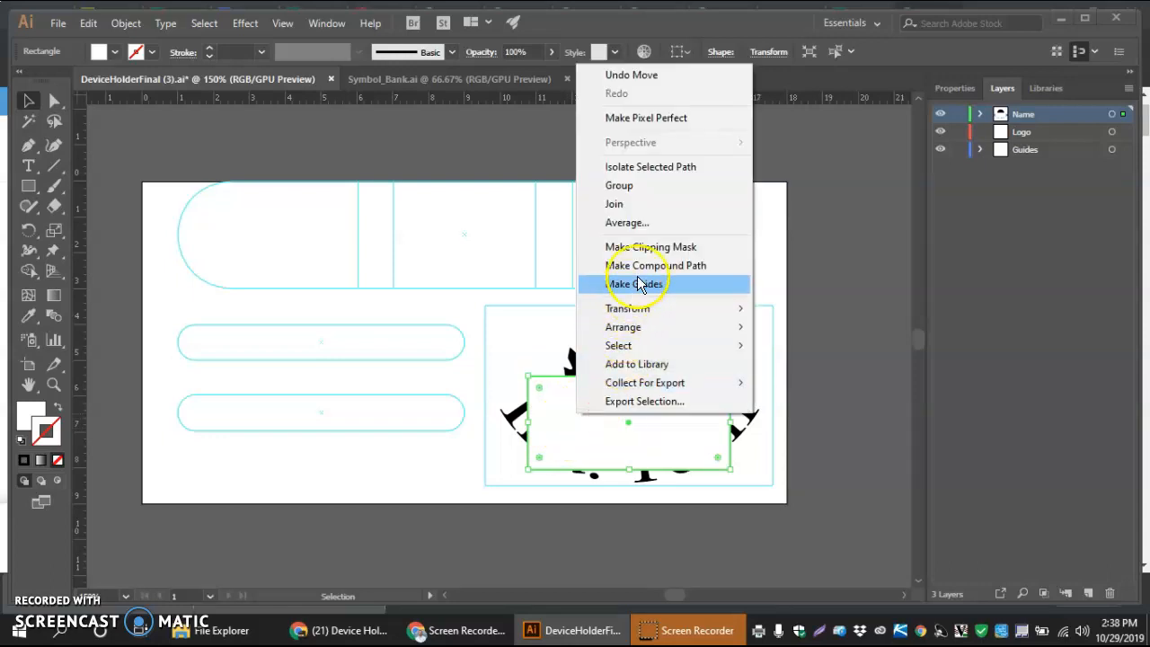
mouse_move(638, 327)
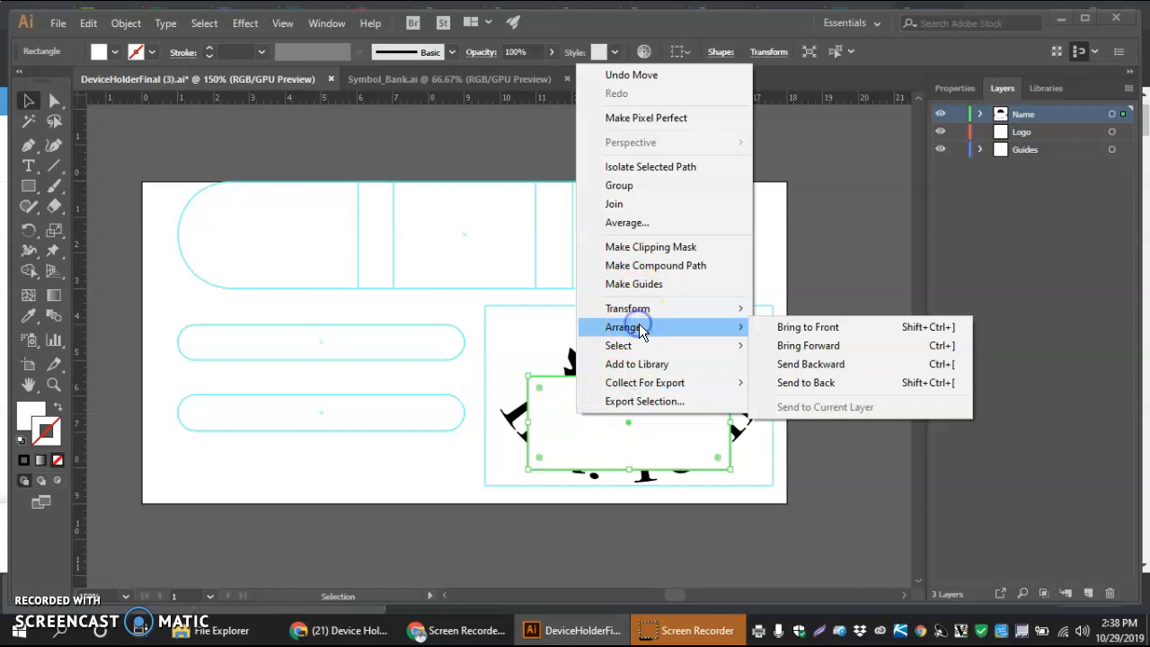
left_click(809, 366)
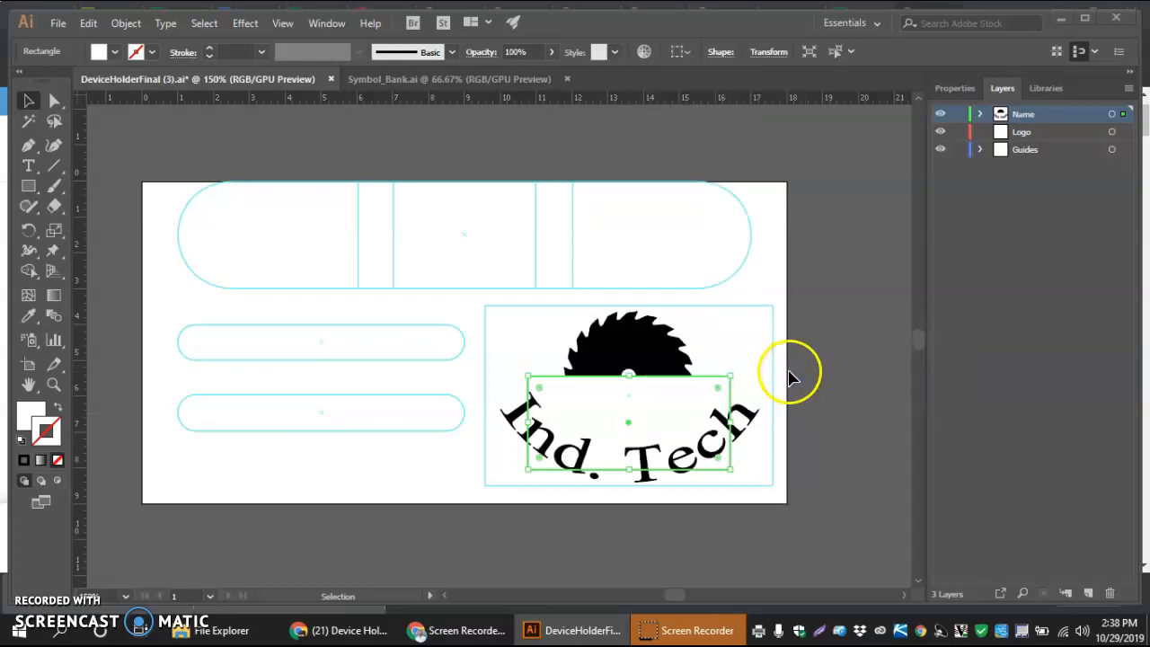
left_click(824, 367)
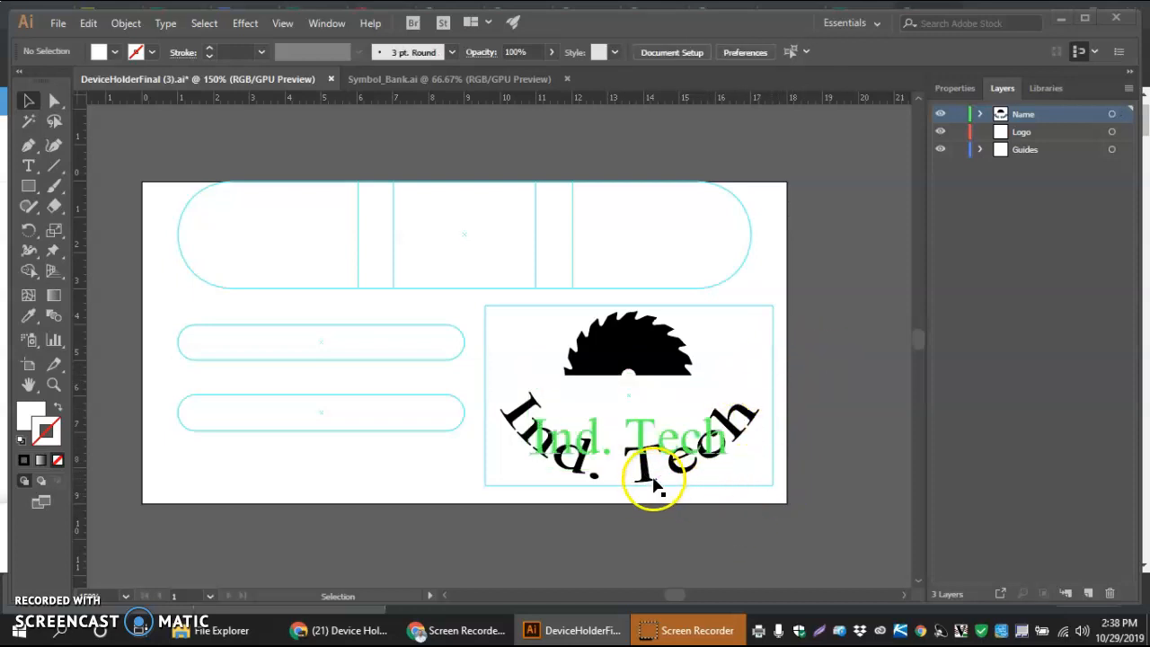
Enlarge the saw blade slightly so it reaches the upper edge of the rectangular guide, then deselect it.
left_click(657, 366)
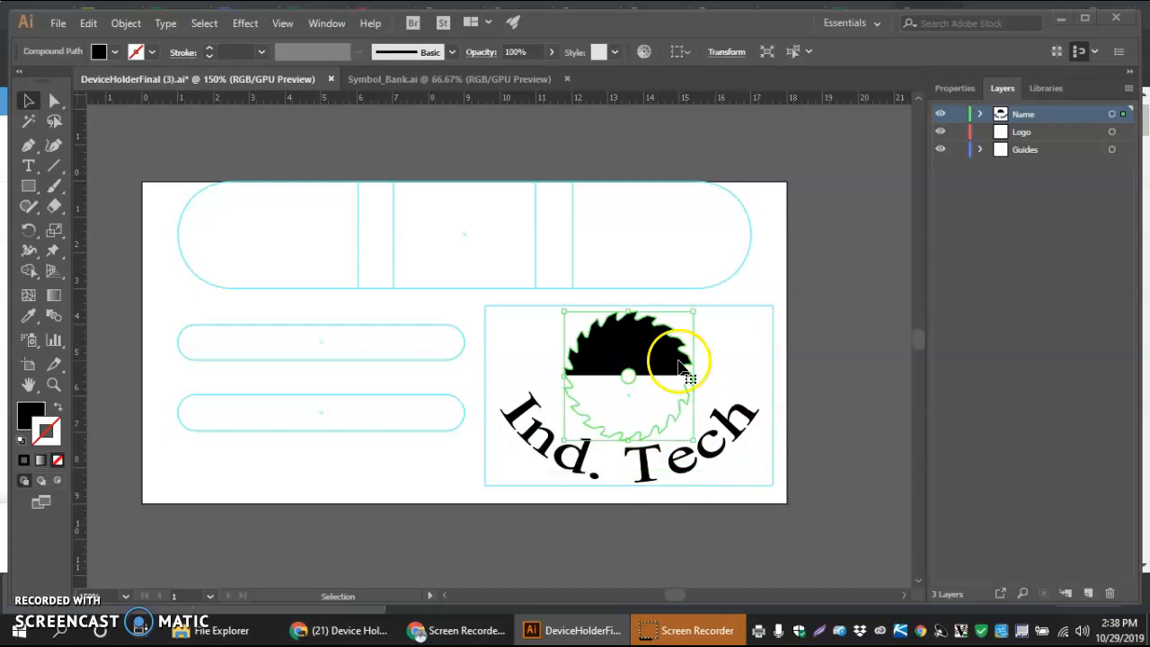
left_click_drag(695, 311, 705, 306)
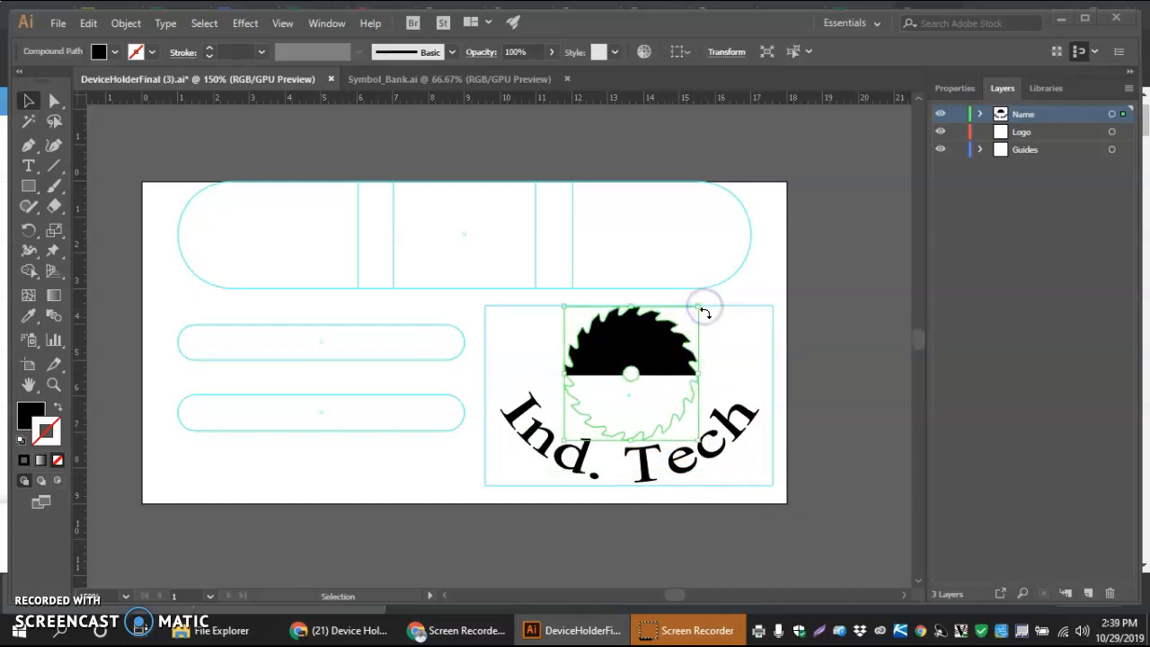
key("Left")
key("Right")
left_click(727, 339)
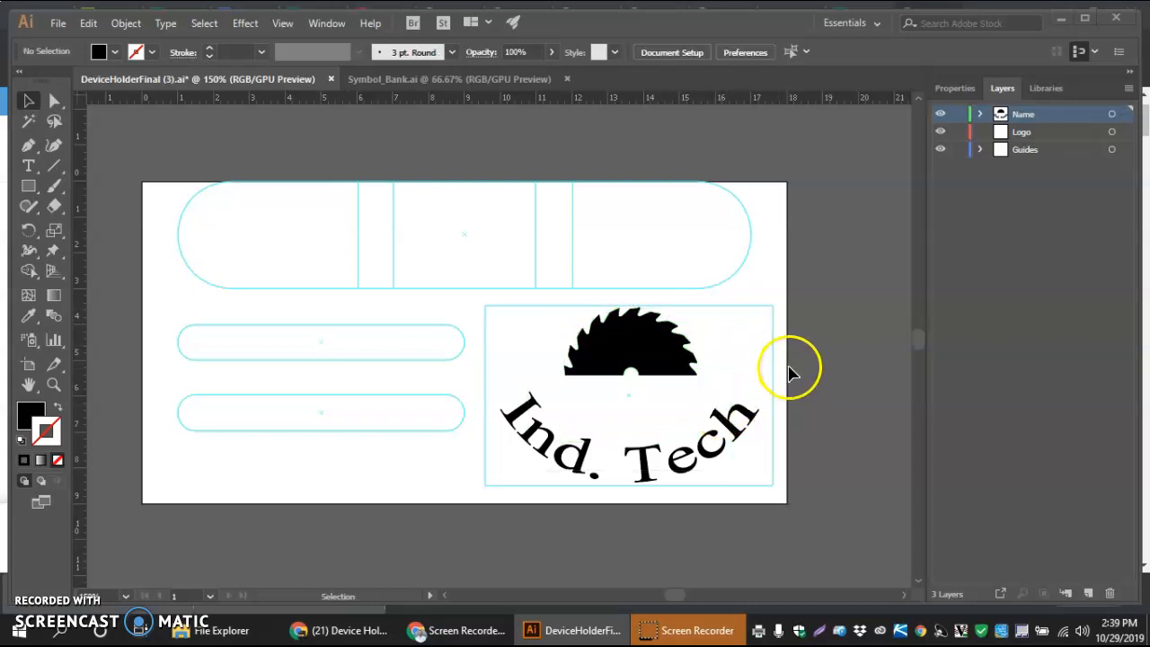
left_click_drag(726, 380, 680, 465)
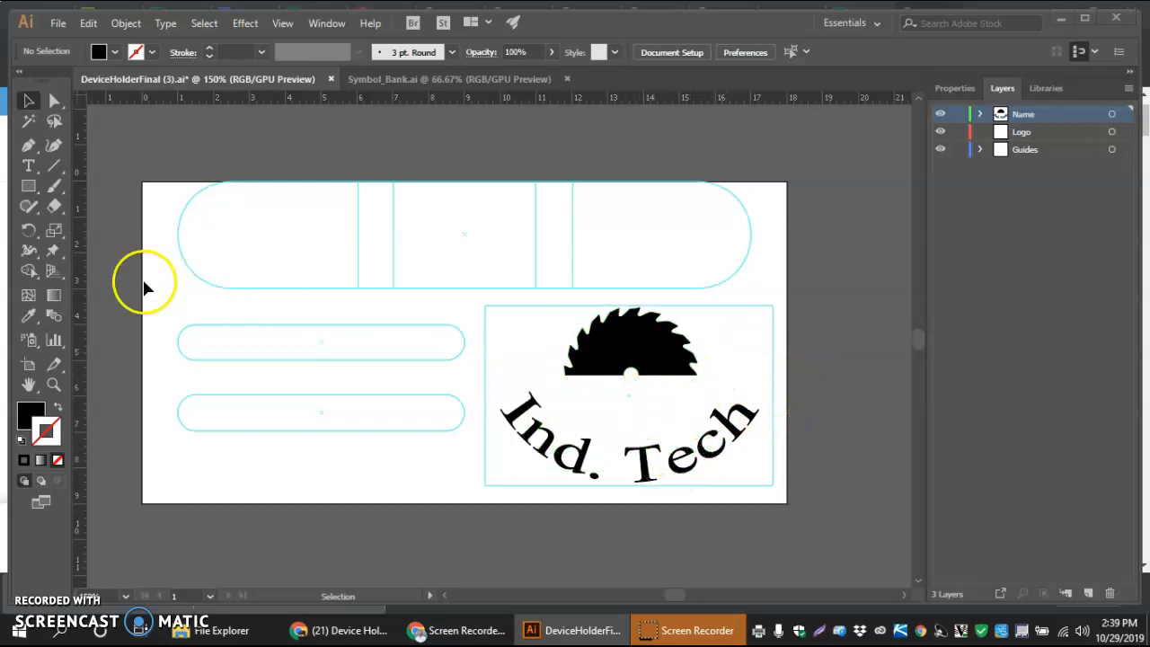
Add the text "RMS" over the saw blade in Mongolian Baiti.
left_click(28, 167)
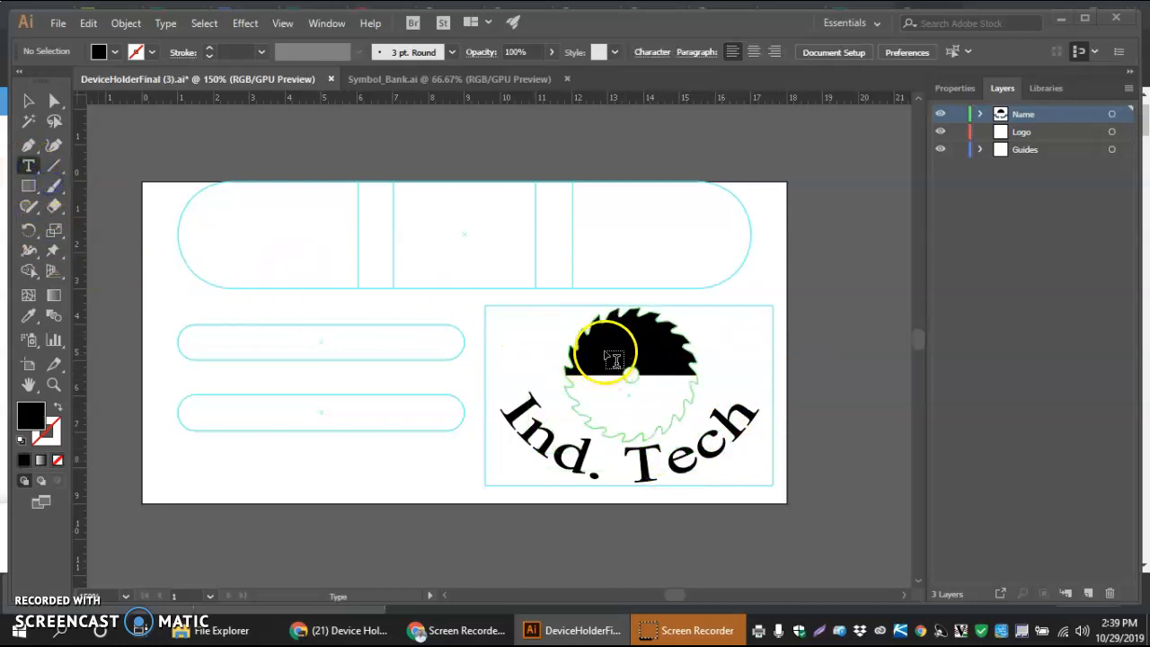
left_click(607, 345)
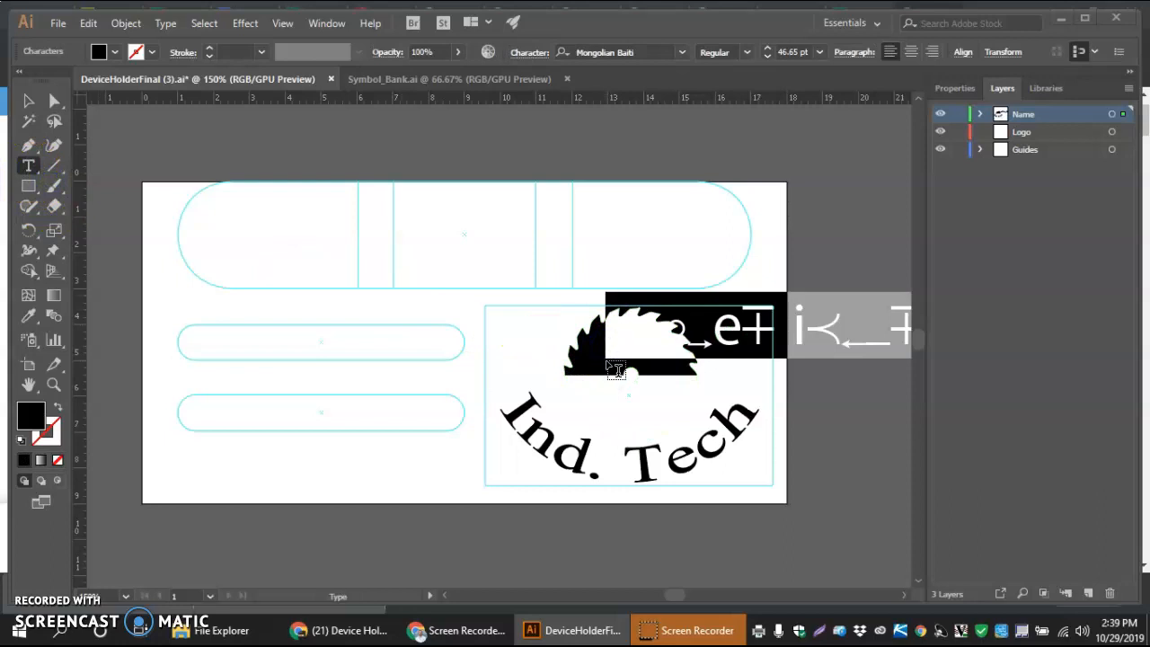
key("BackSpace")
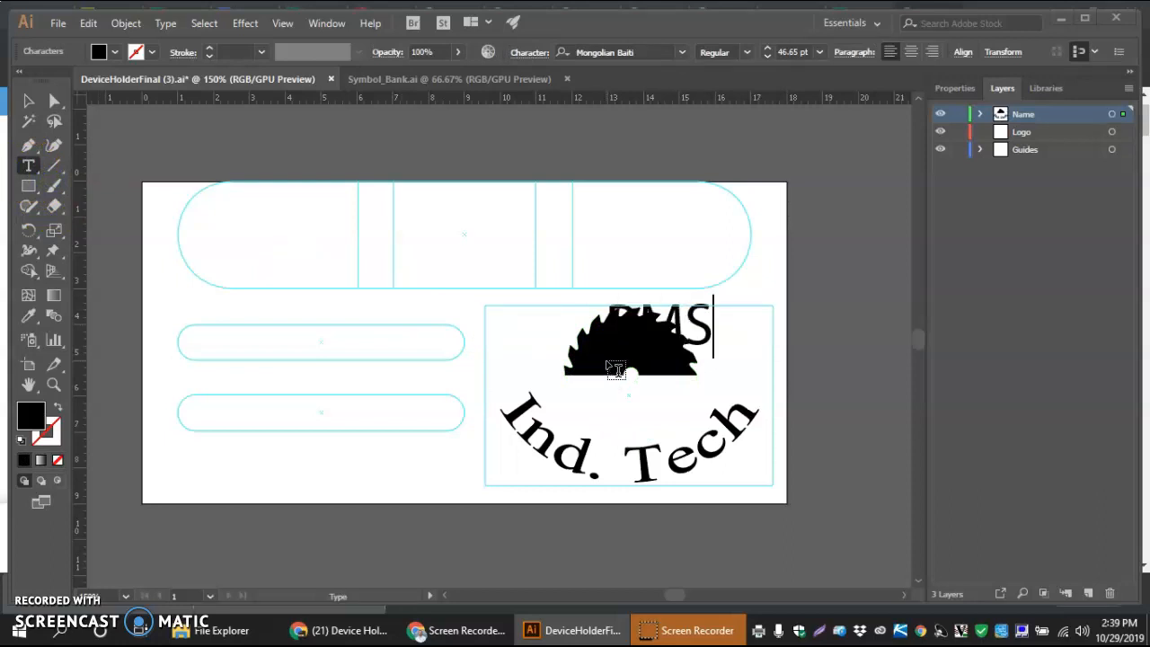
Shrink the "RMS" text and place it inside the visible upper half of the saw blade.
left_click(38, 102)
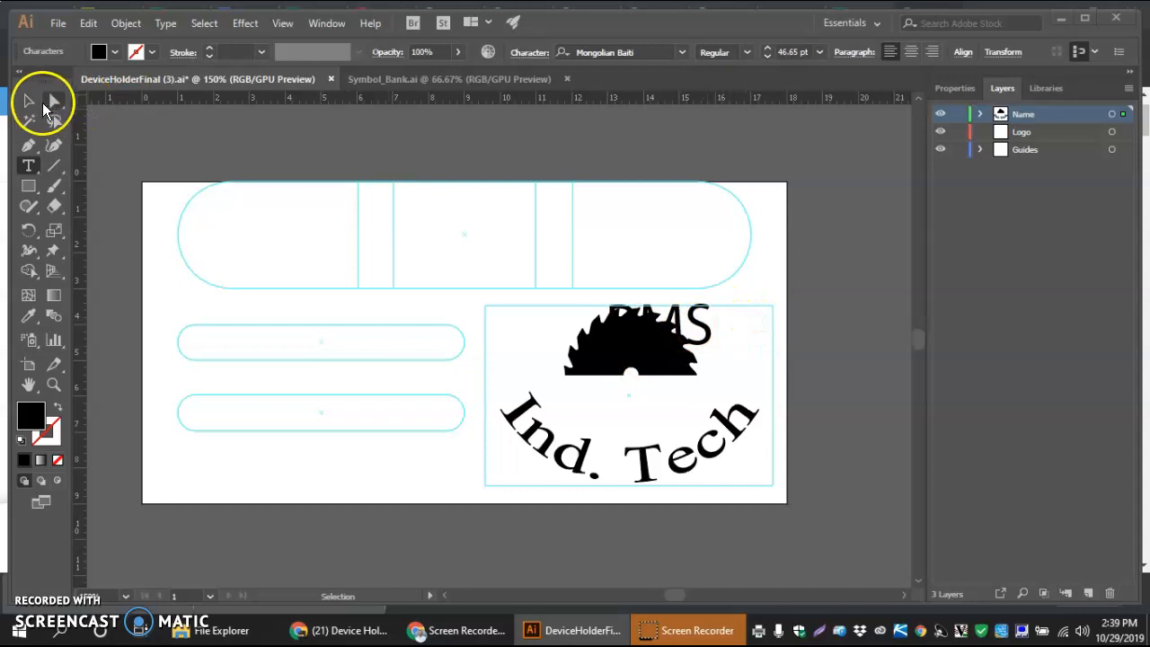
left_click_drag(699, 328, 647, 353)
left_click(618, 417)
left_click(633, 409)
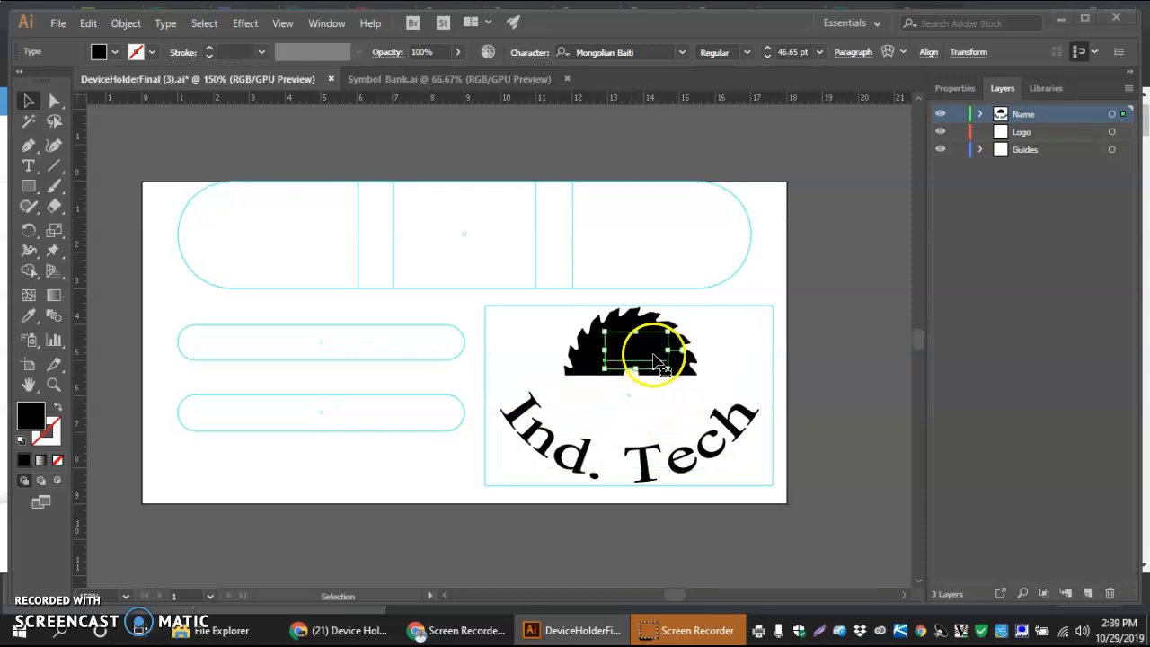
Give the "RMS" text a white fill and no stroke.
left_click(57, 407)
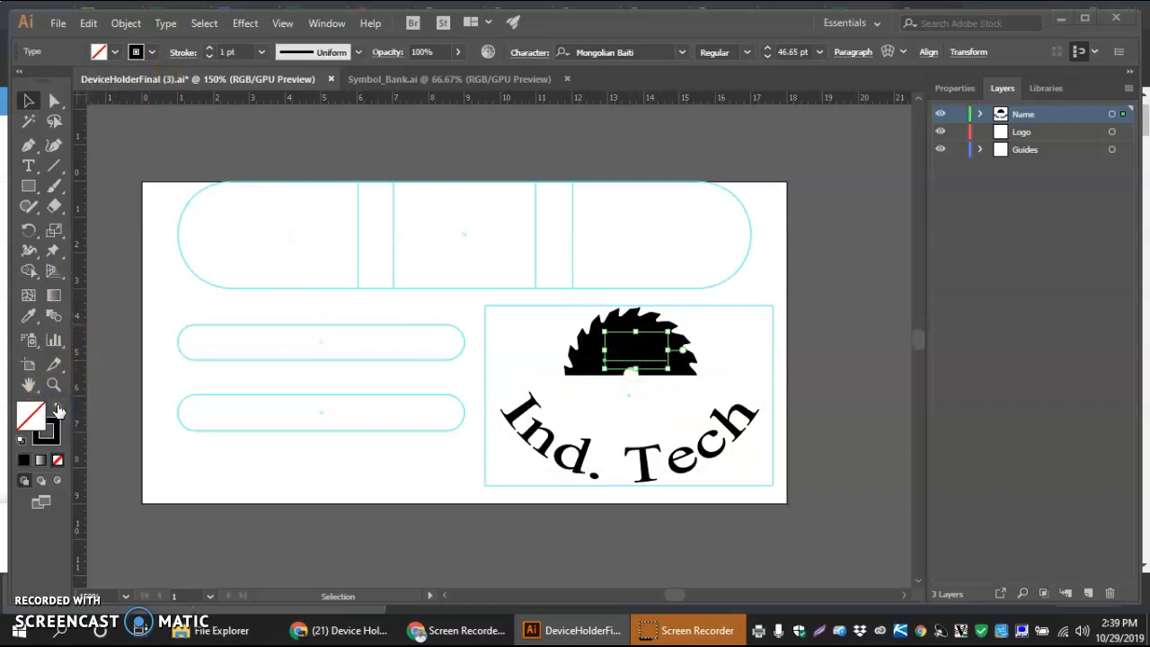
left_click(57, 407)
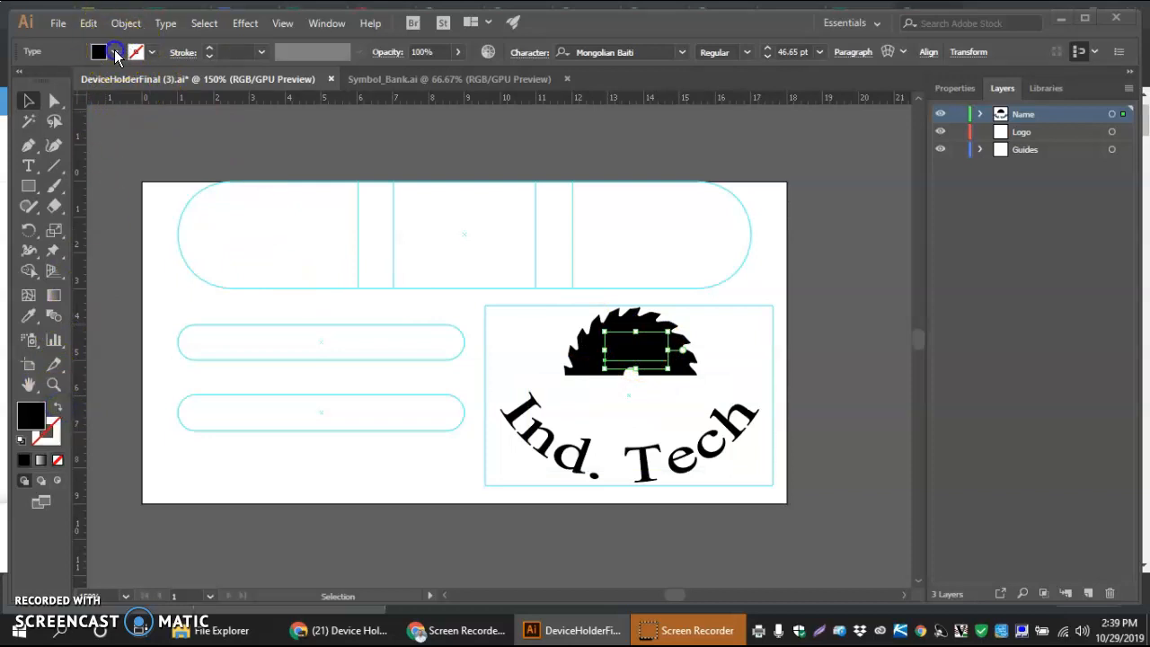
left_click(22, 441)
left_click(51, 432)
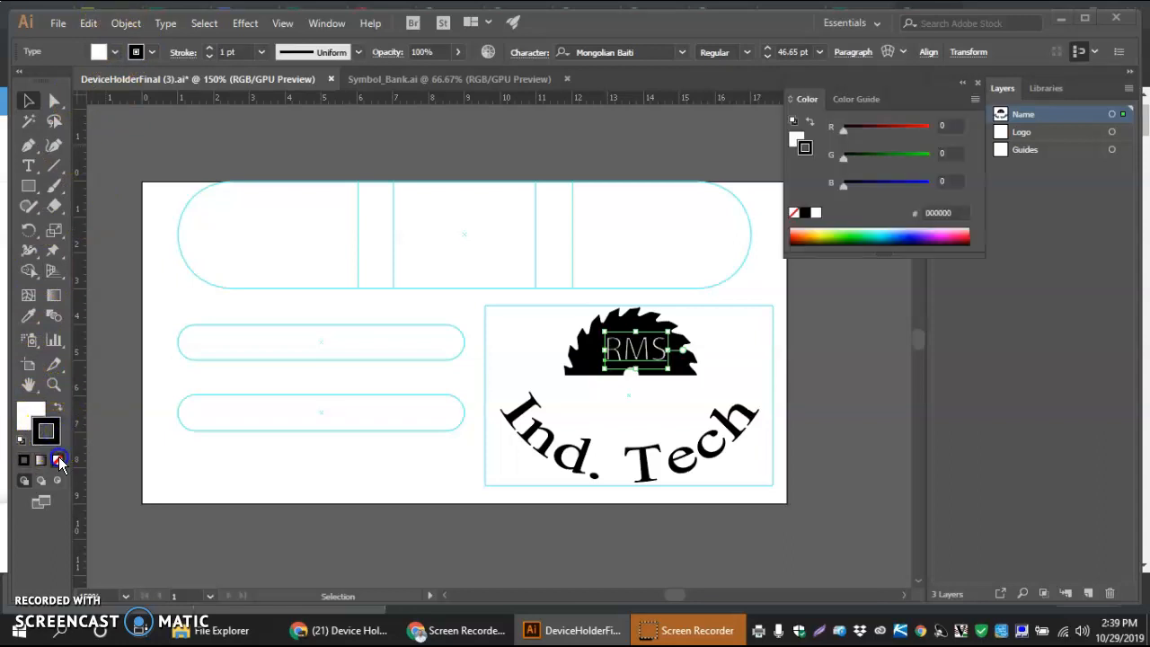
left_click(60, 461)
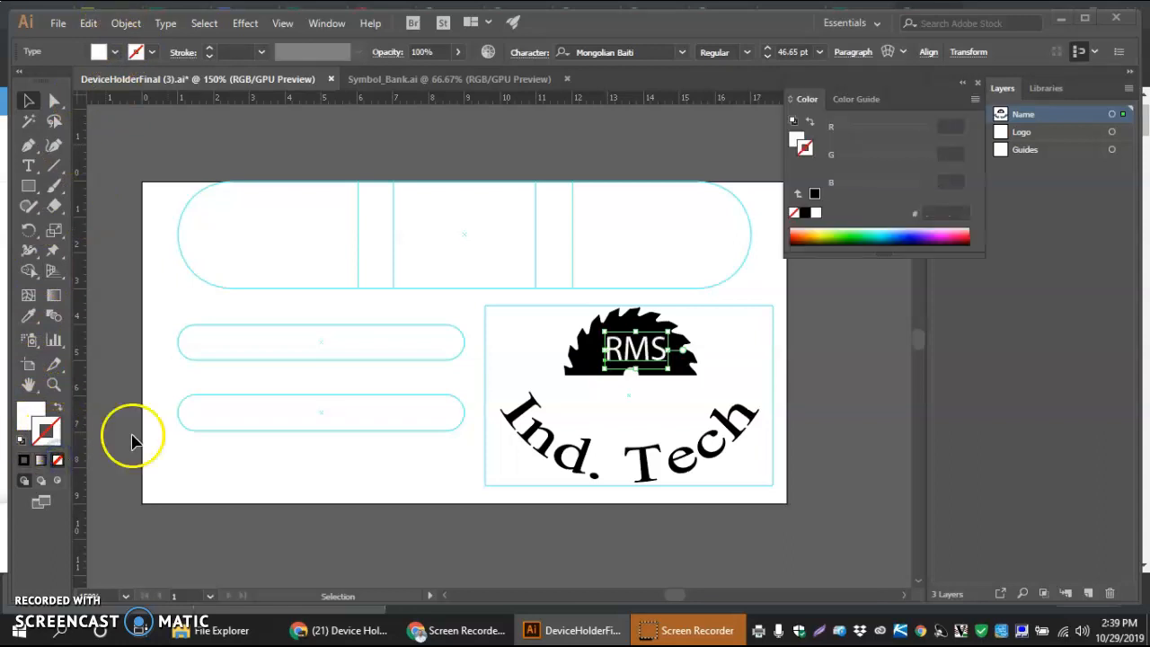
Nudge the "RMS" text left and slightly up to centre it on the half blade, then deselect it.
key("Left")
key("Left")
key("Left")
key("Up")
left_click(629, 390)
left_click(835, 354)
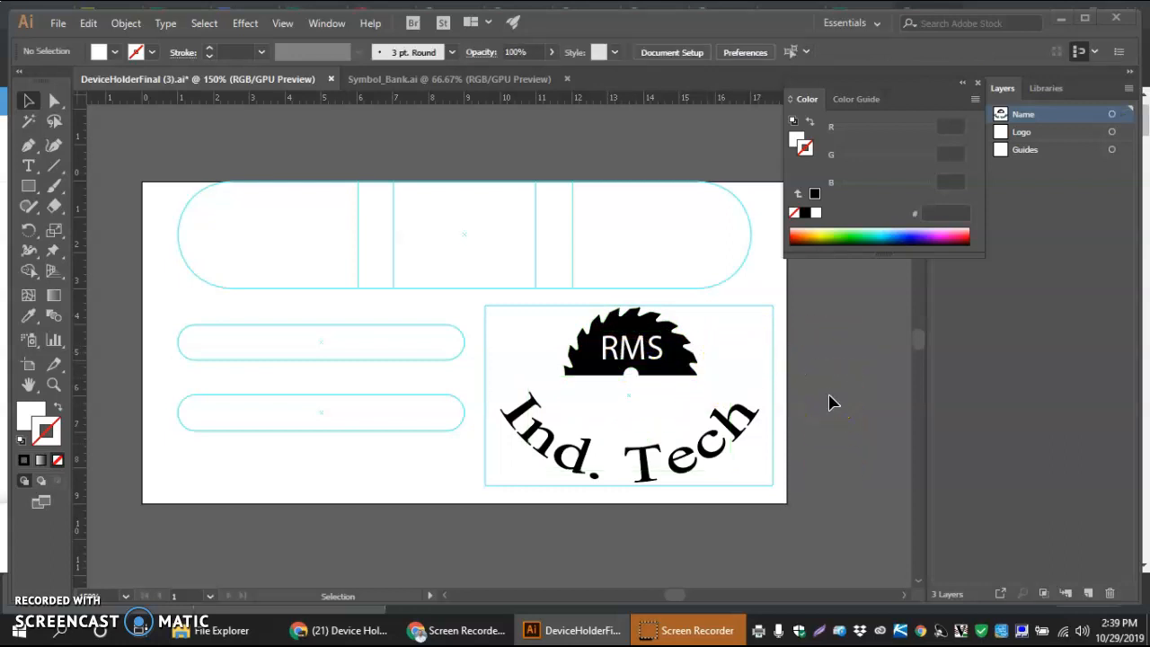
Nudge the curved "Ind. Tech" text up closer to the half saw blade.
left_click(644, 463)
left_click_drag(669, 478, 671, 493)
key("Up")
key("Up")
key("Up")
key("Up")
key("Up")
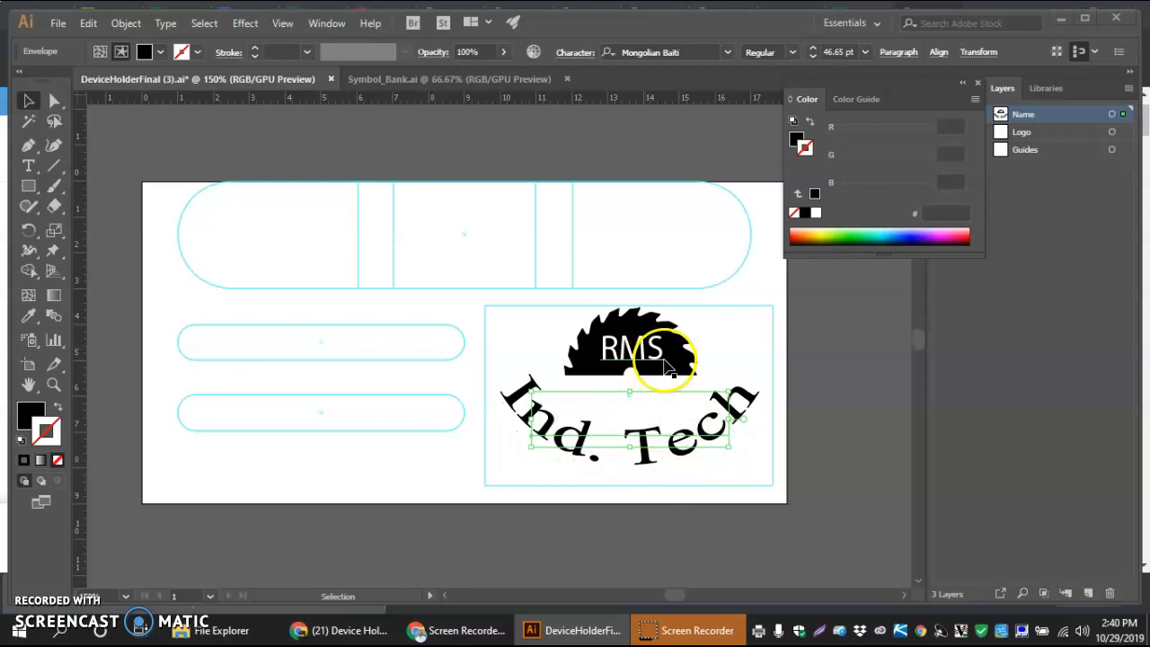
Select the saw blade together with the "RMS" text and nudge them down towards the curved text.
left_click(704, 332)
left_click(691, 340)
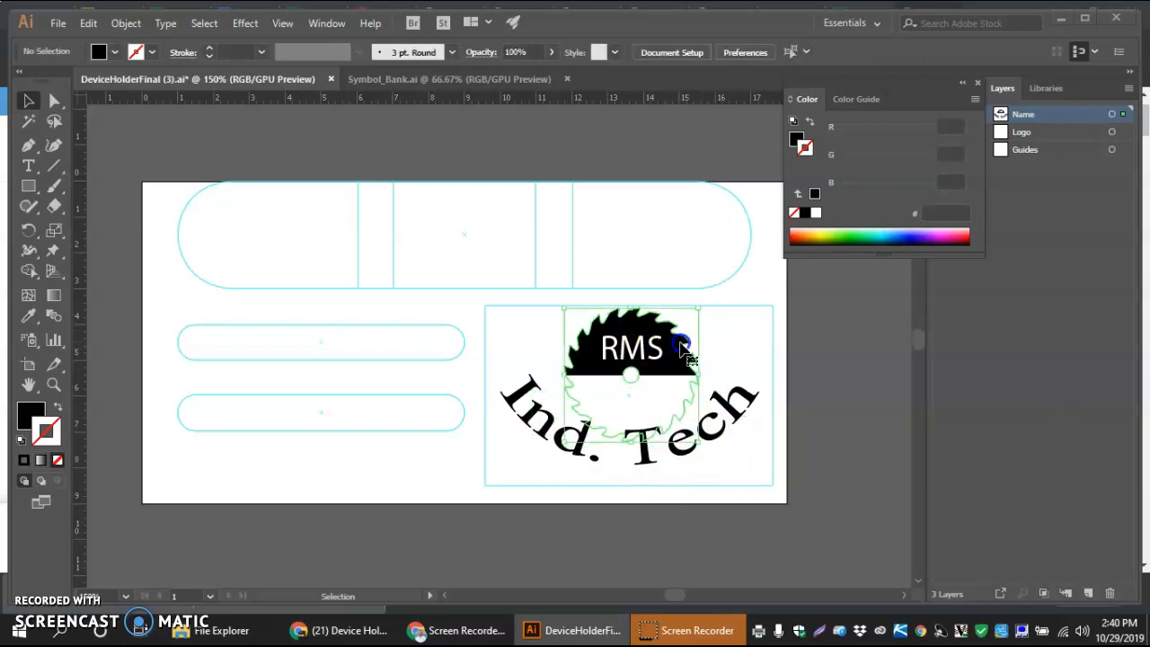
left_click(654, 355, "shift")
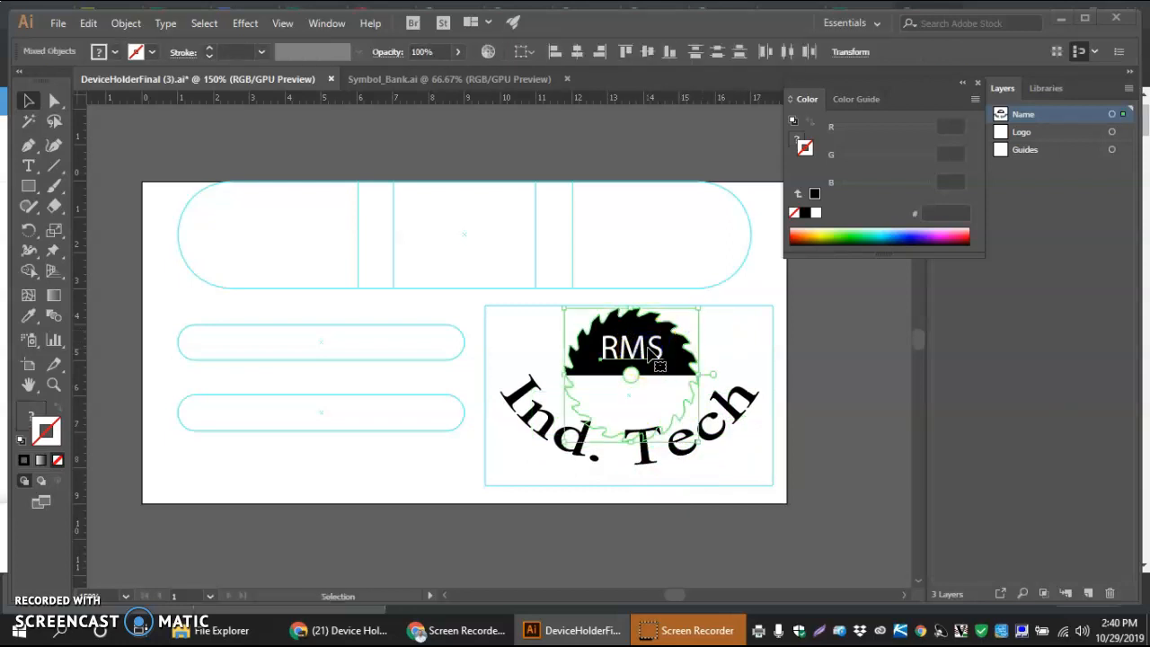
key("Down")
key("Down")
key("Down")
key("Down")
key("Down")
key("Down")
key("Down")
key("Down")
key("Down")
key("Down")
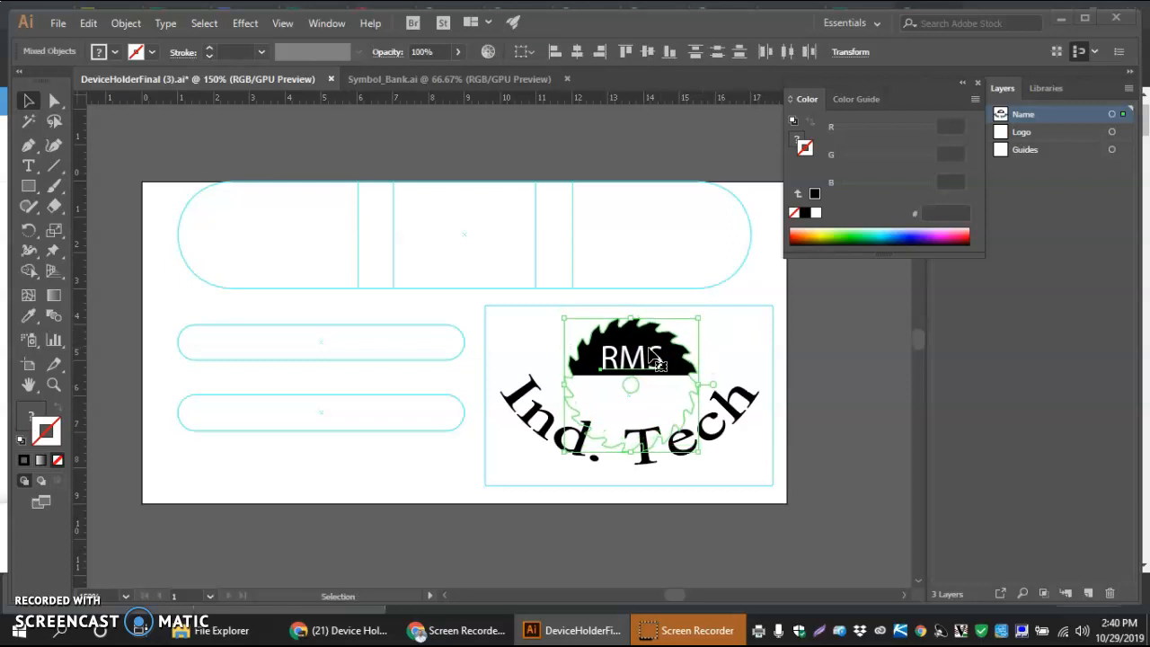
key("Up")
key("Up")
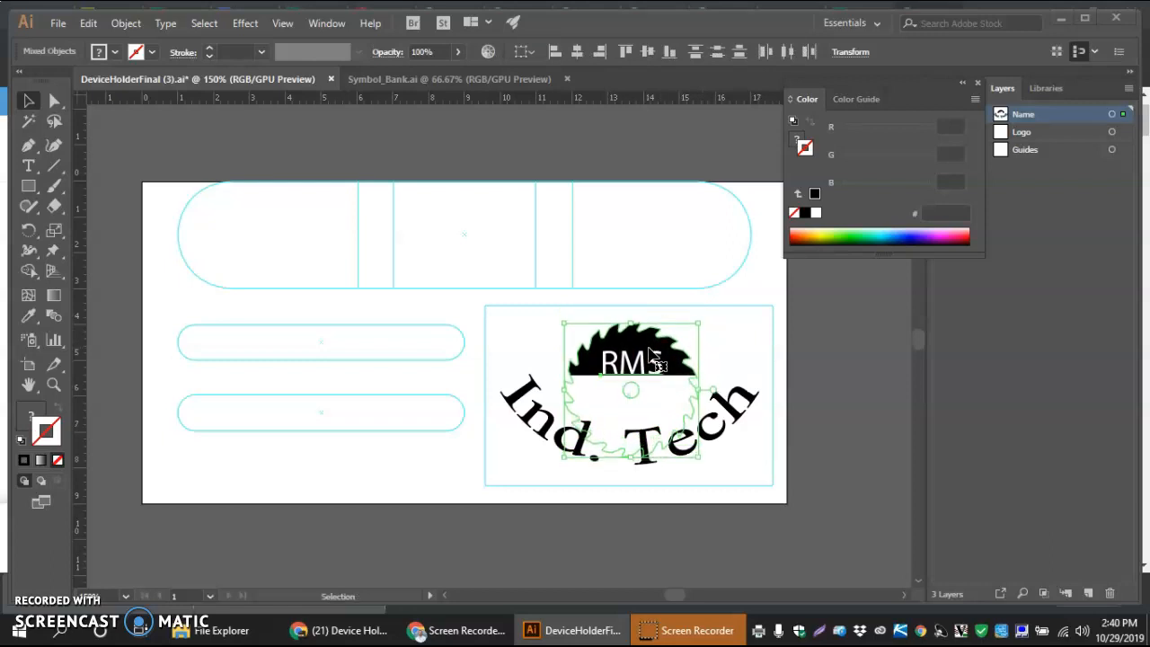
Nudge the saw blade and "RMS" text up towards the upper edge of the rectangular guide.
key("Up")
key("Up")
key("Up")
key("Up")
key("Up")
key("Up")
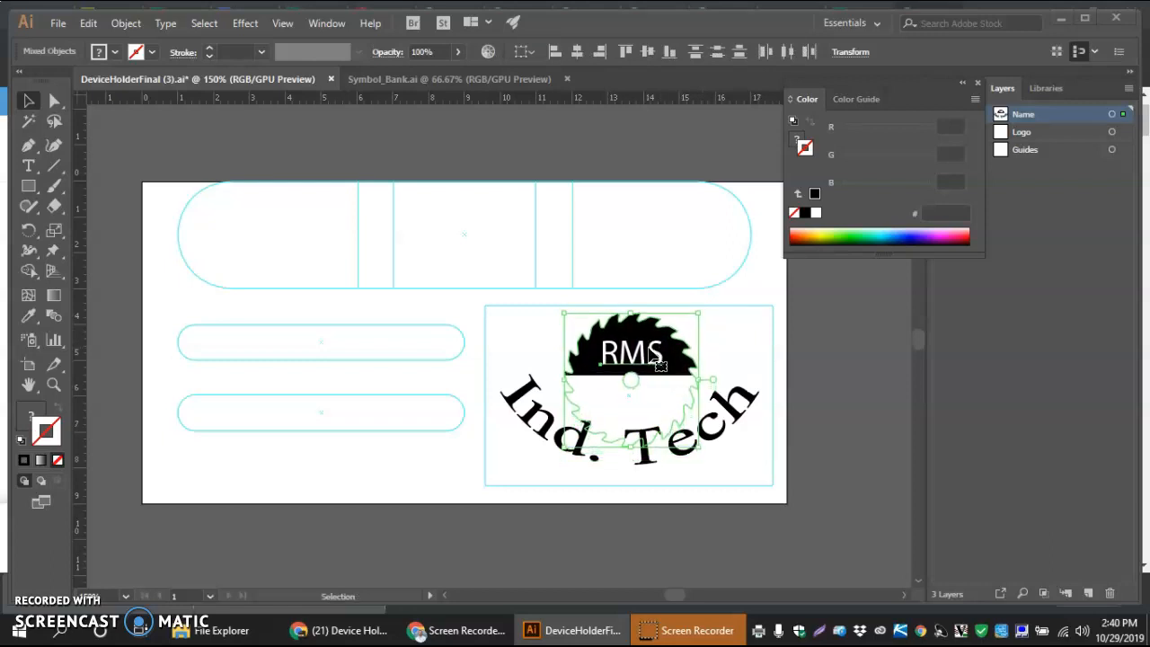
key("Up")
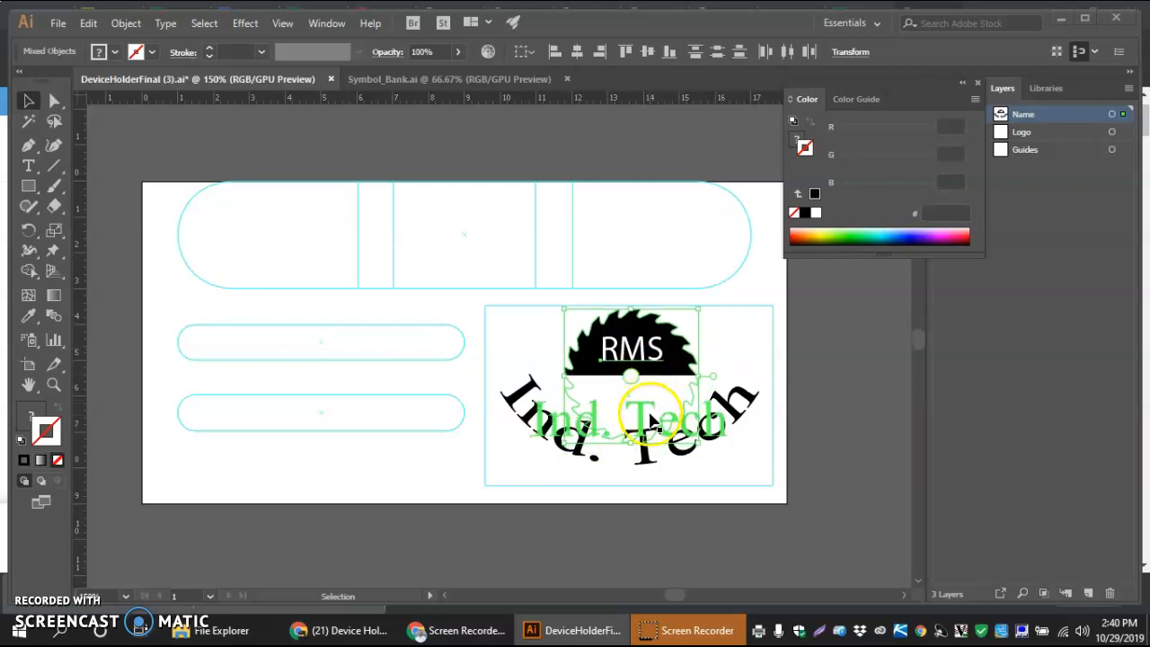
Add the curved "Ind. Tech" text to the selection and nudge the selected logo artwork down within the rectangular guide.
left_click(669, 397, "shift")
key("Down")
key("Down")
key("Down")
key("Down")
key("Down")
key("Down")
key("Down")
key("Down")
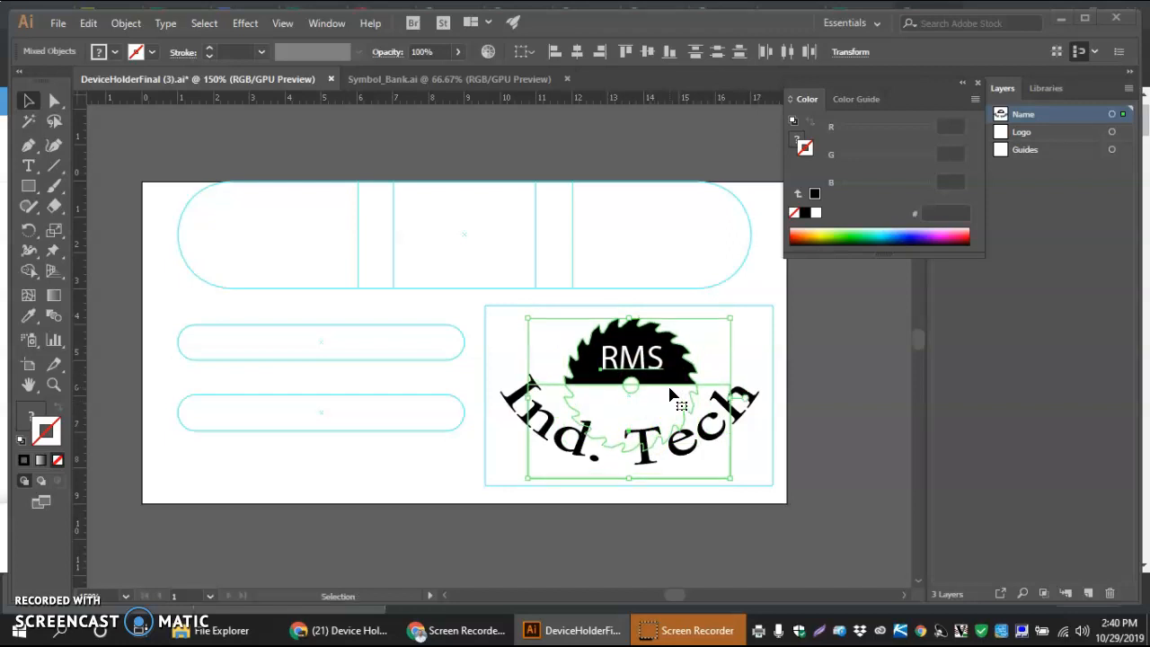
Deselect the logo artwork and save the device holder document.
left_click(854, 403)
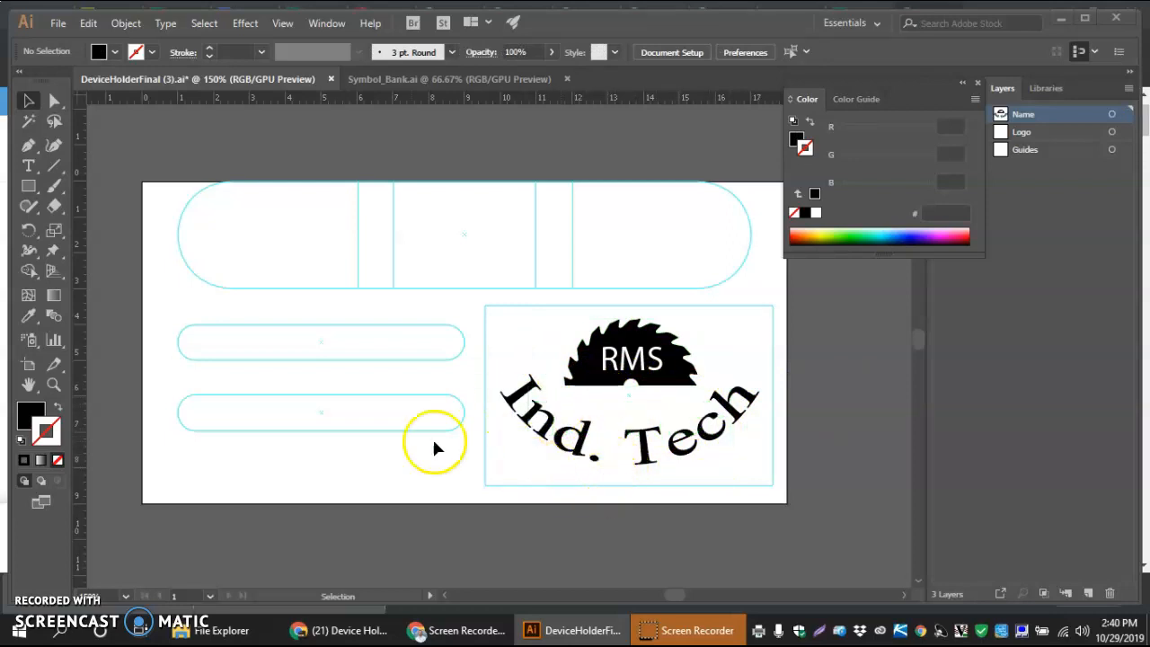
left_click(58, 26)
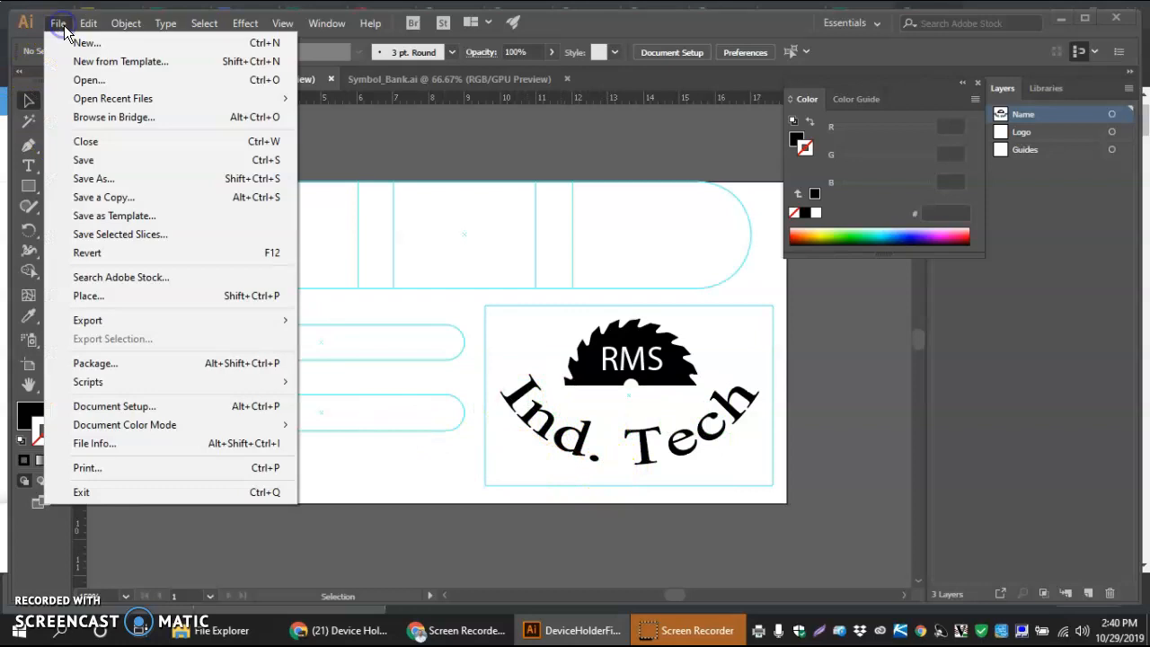
left_click(85, 160)
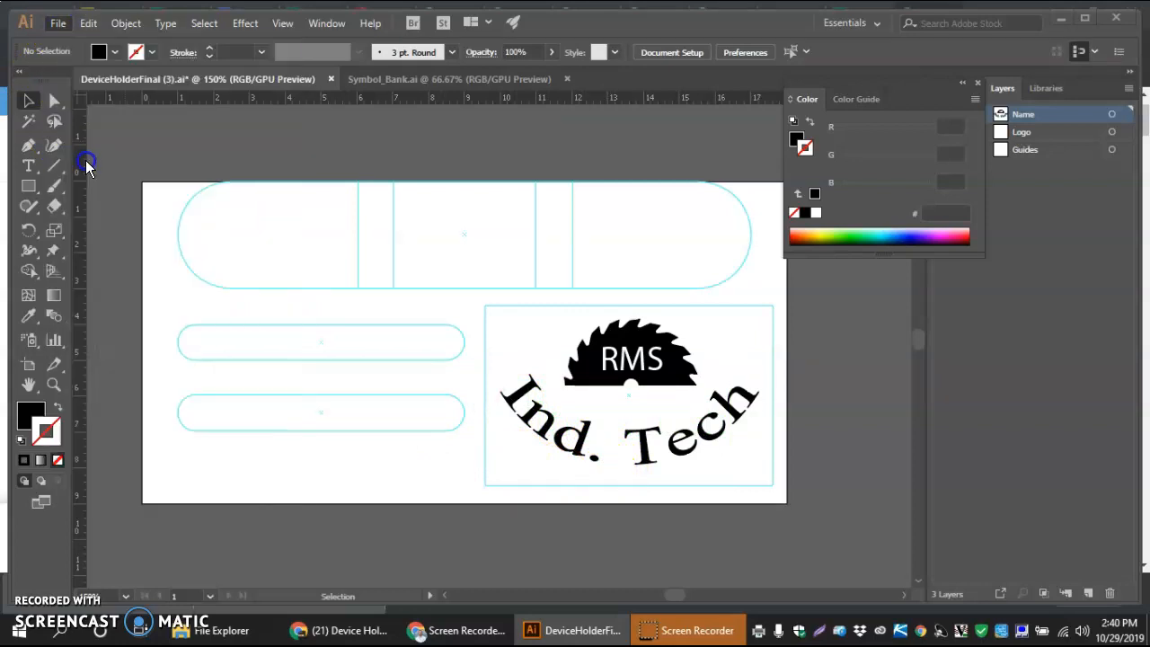